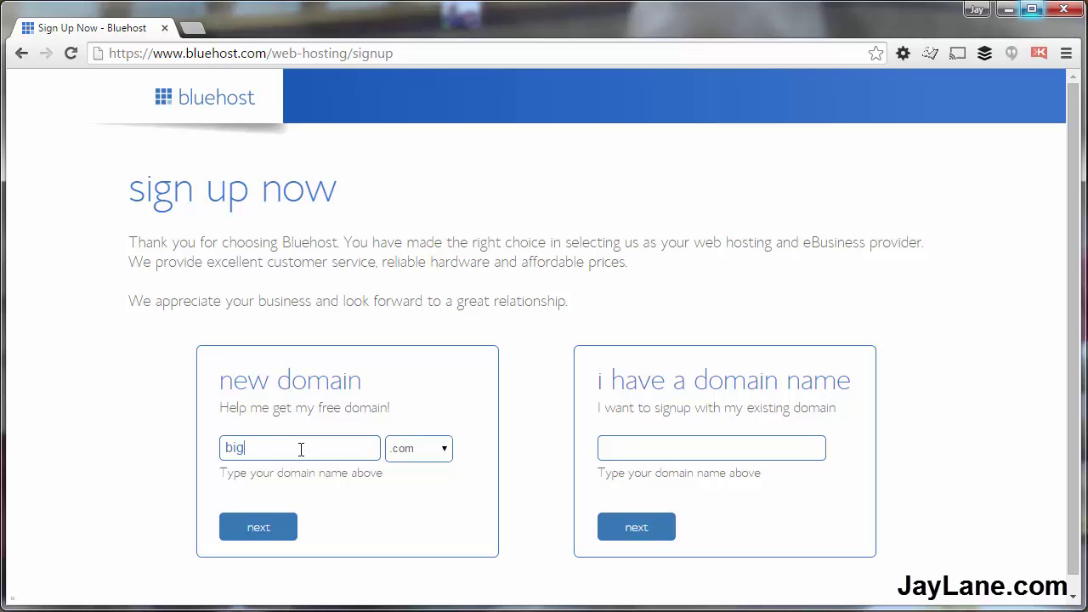
Enter bigredwidgets with .com as the new free domain and check its availability.
text(redwidgets)
click(256, 529)
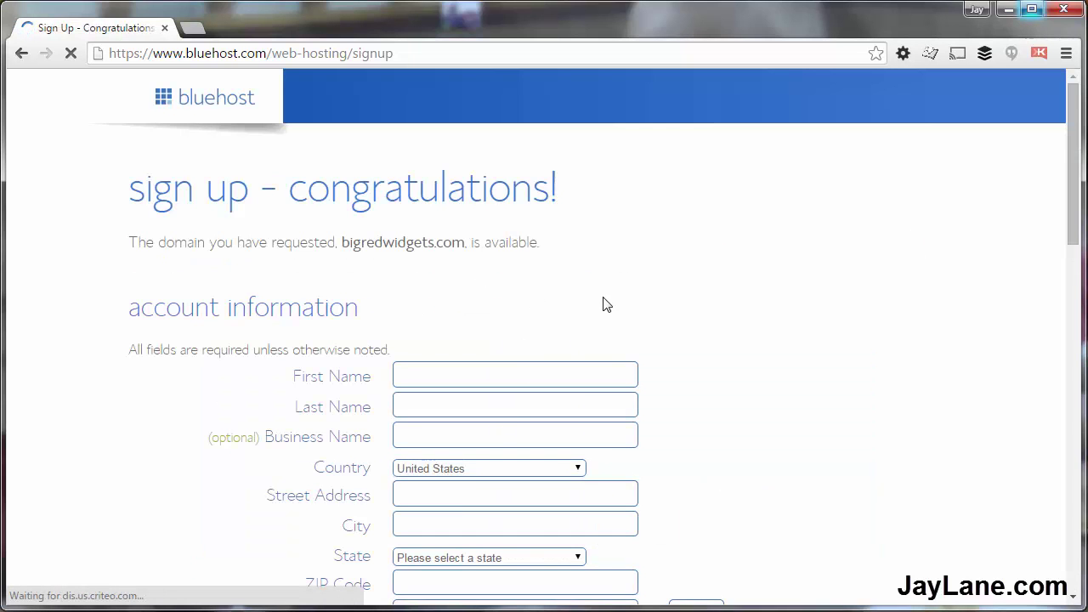
Enter the owner's last name and street address in the account form.
scroll(680, 371, down, 2)
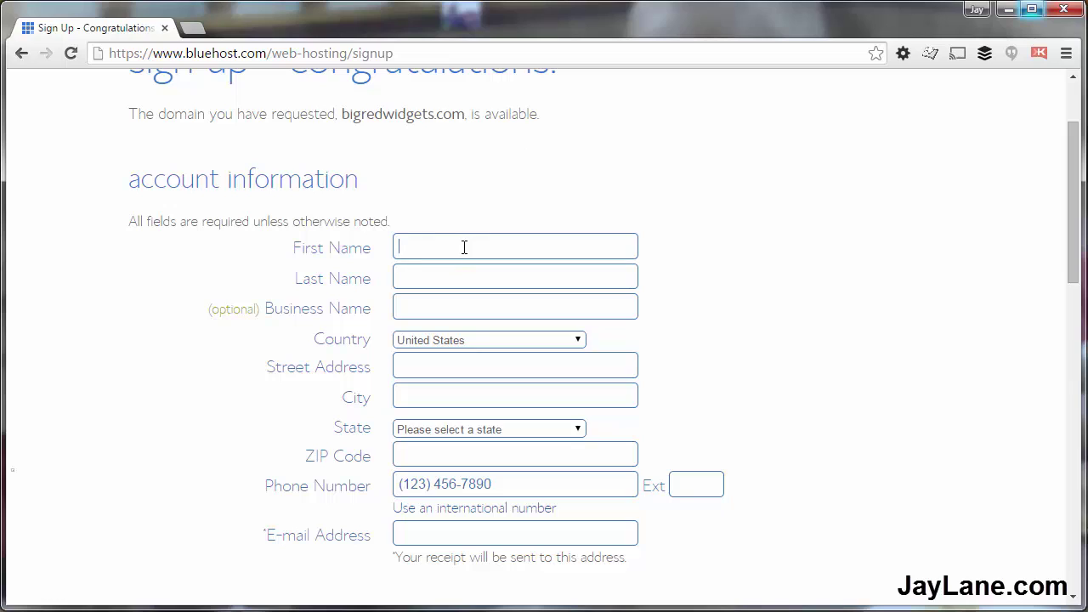
text(ane)
key(Tab)
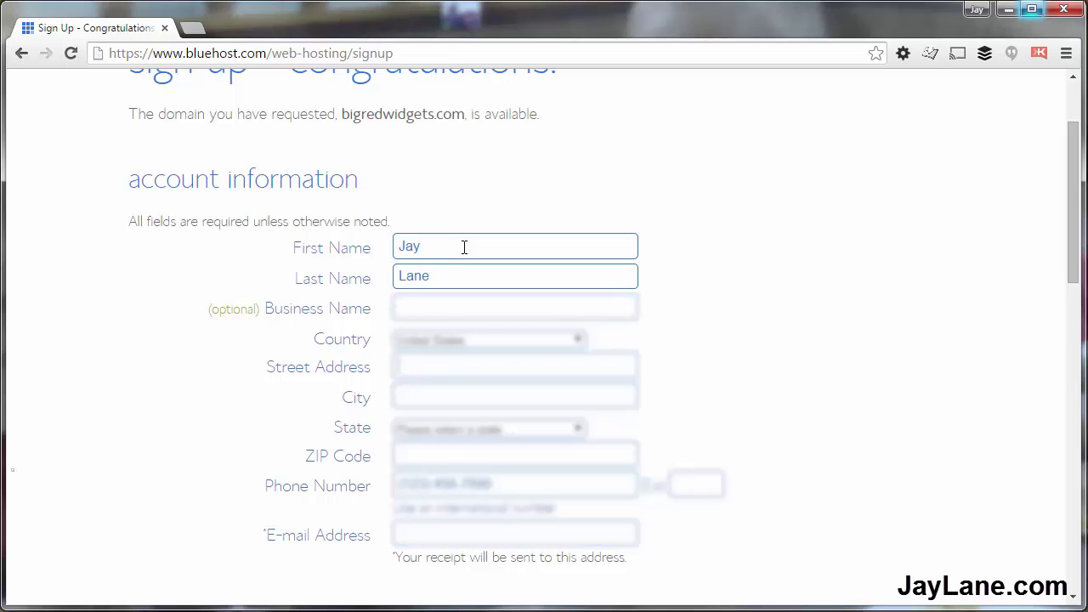
text(...)
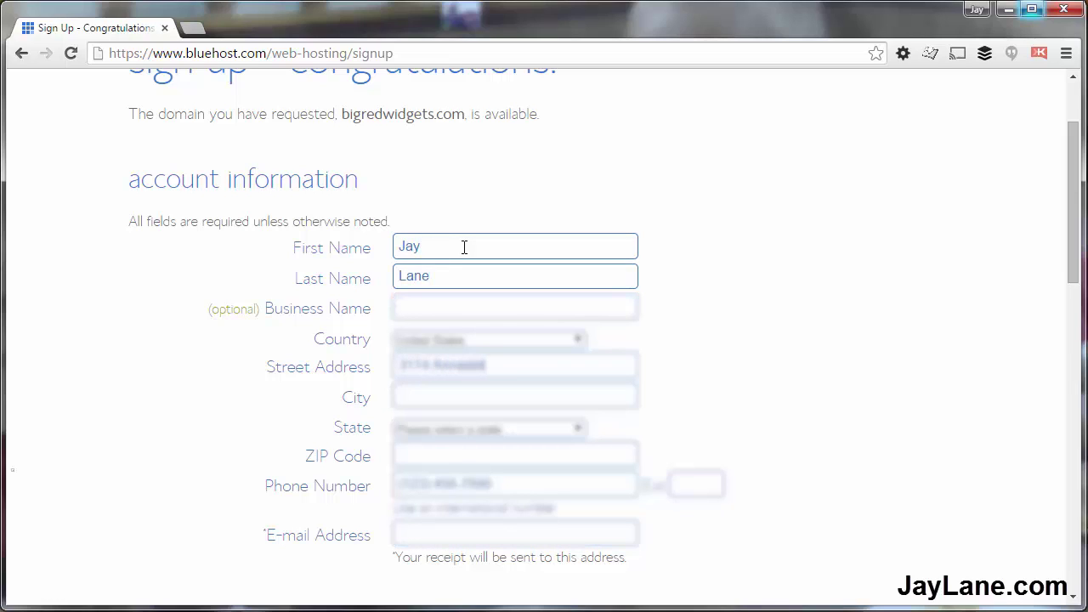
text(urt)
key(Tab)
Fill in the owner's city, state, ZIP code, phone number and e-mail address.
text(Louisville)
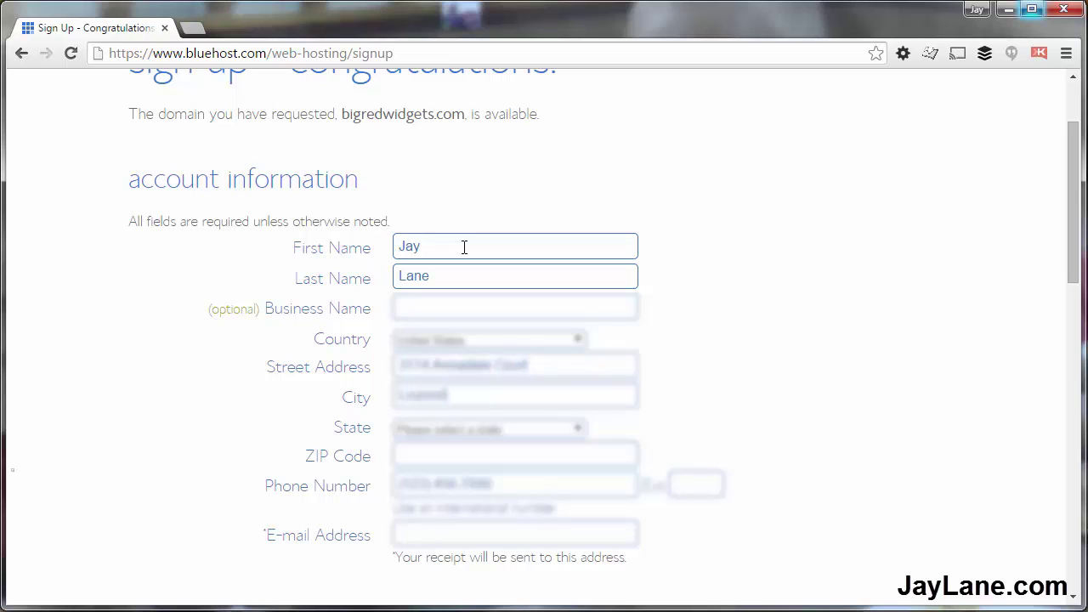
key(Tab)
text(ke)
key(Tab)
text(402)
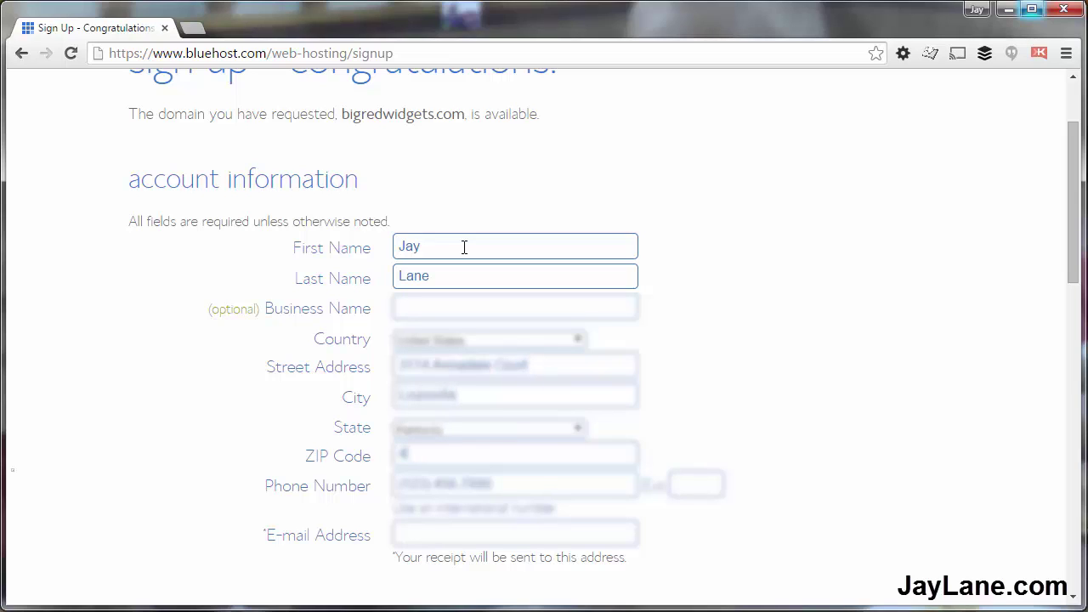
text(08)
key(Tab)
text(50255)
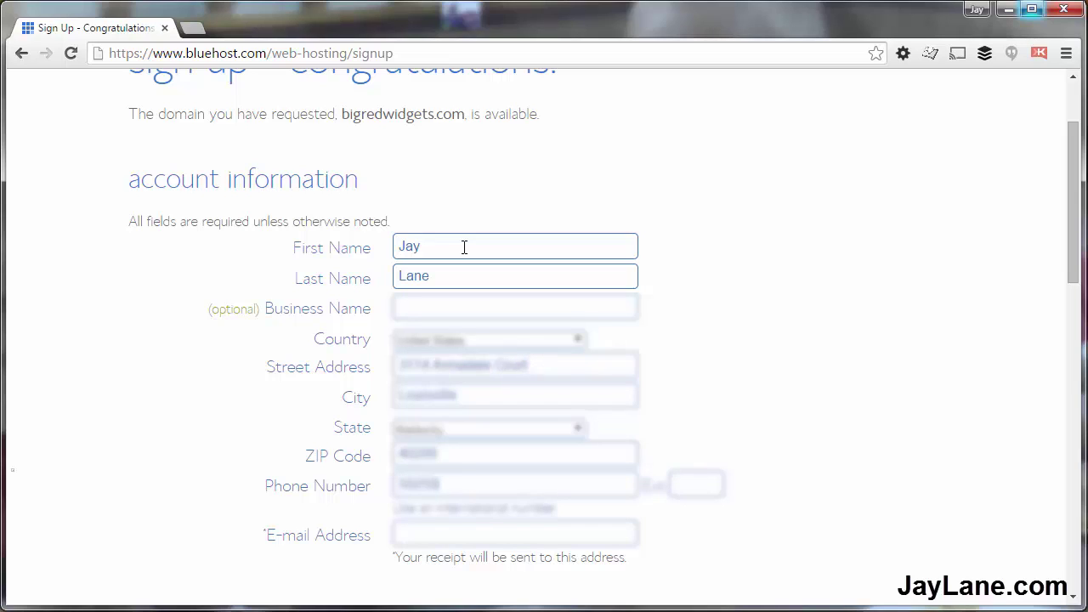
text(50123)
key(Tab)
key(Tab)
key(Tab)
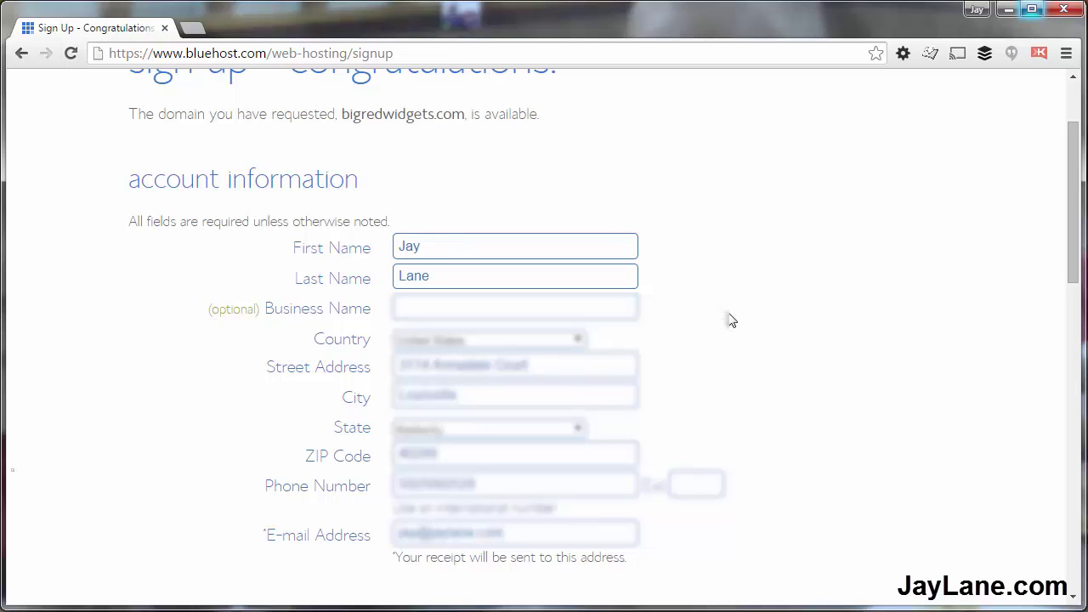
drag(1078, 202, 1082, 389)
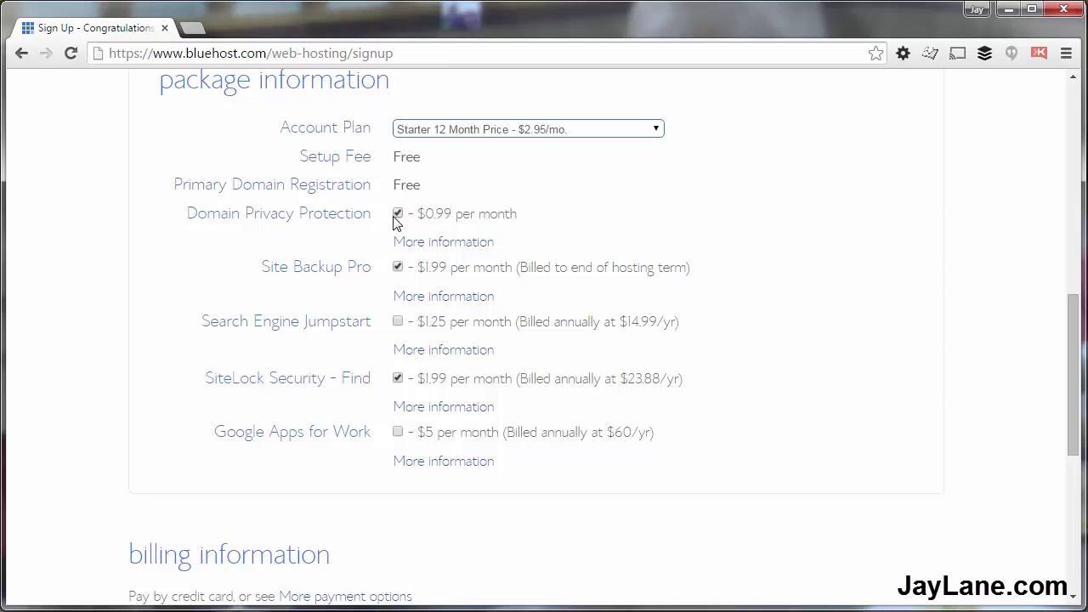
Uncheck Domain Privacy Protection, Site Backup Pro and SiteLock Security, leaving no add-ons selected.
click(398, 214)
click(398, 267)
click(398, 381)
scroll(772, 323, down, 4)
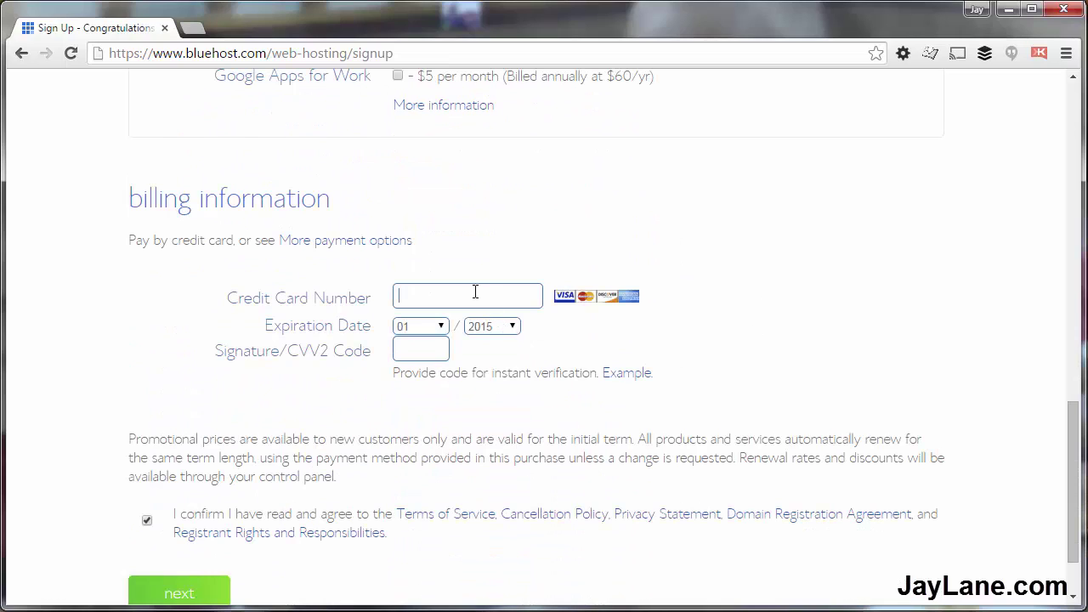
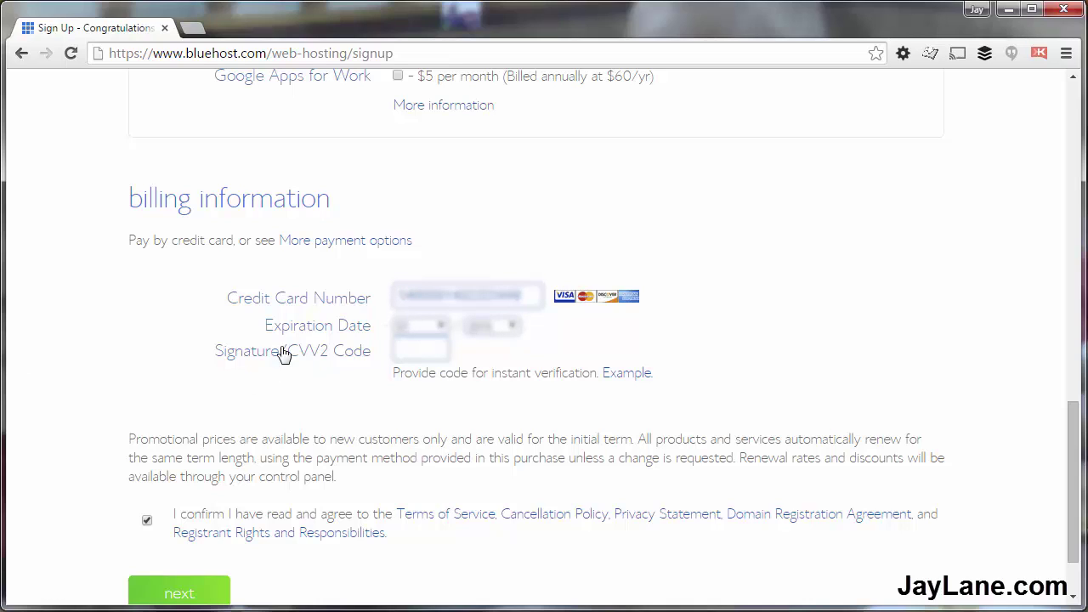
Enter the credit card number and choose its expiration month and year.
click(403, 332)
click(420, 483)
click(408, 331)
click(415, 480)
Enter the card security code and submit the billing information.
click(424, 347)
scroll(496, 405, down, 1)
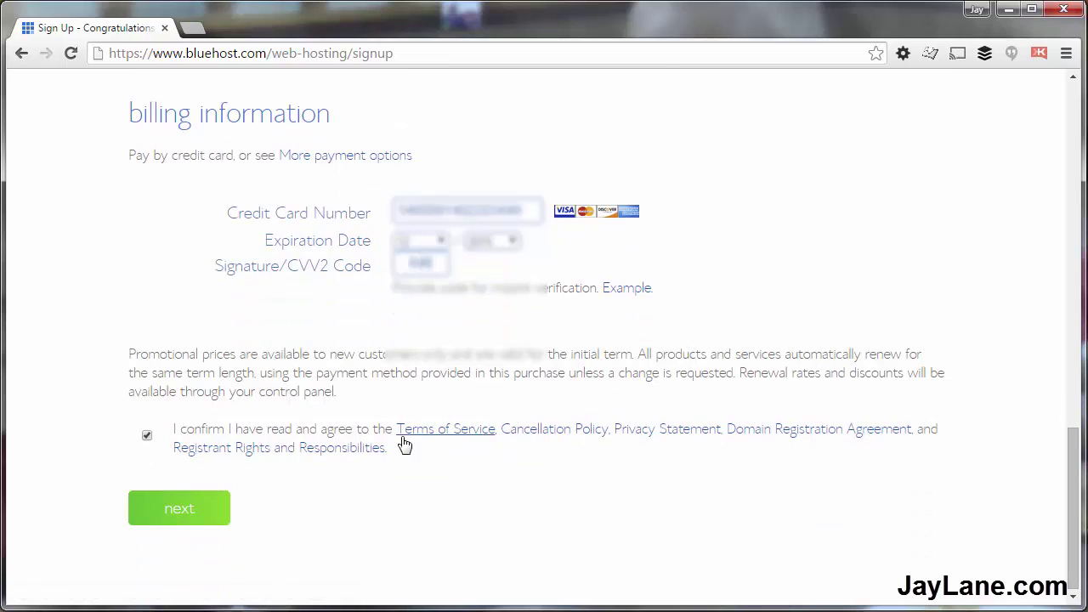
click(180, 513)
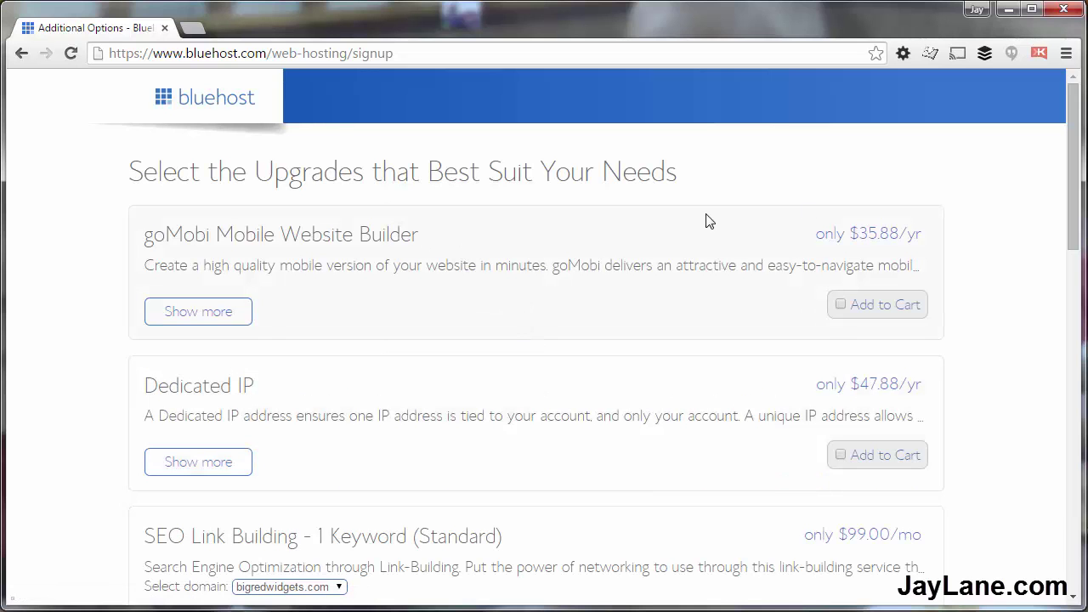
Skip every upgrade offer and complete the order with a $0.00 upgrade total.
scroll(833, 314, down, 6)
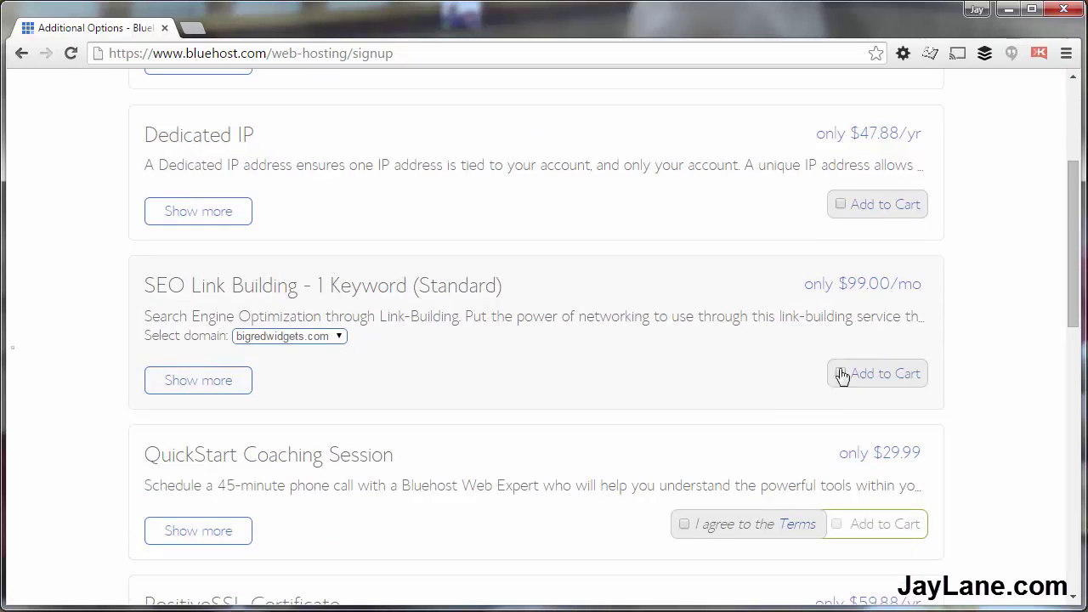
scroll(844, 391, down, 6)
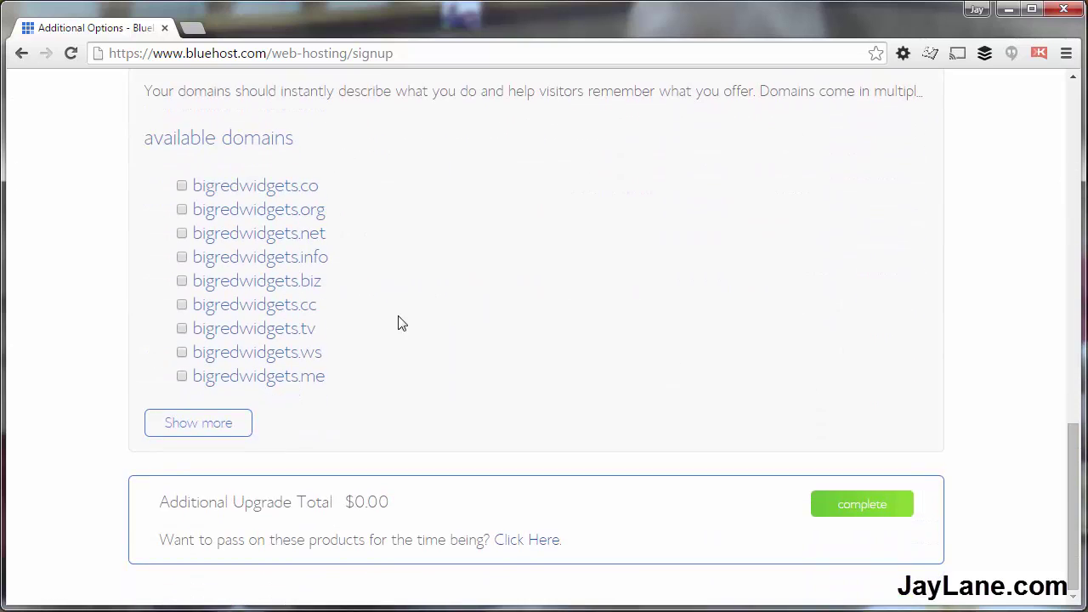
click(877, 508)
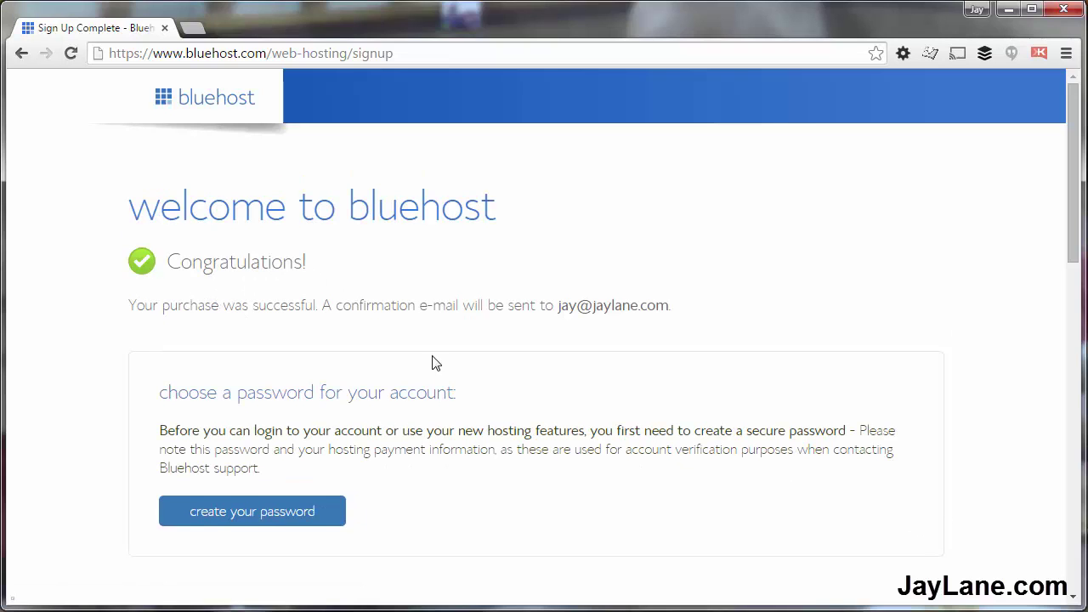
Review the account, billing and package summary, then go to create the account password.
scroll(225, 358, down, 1)
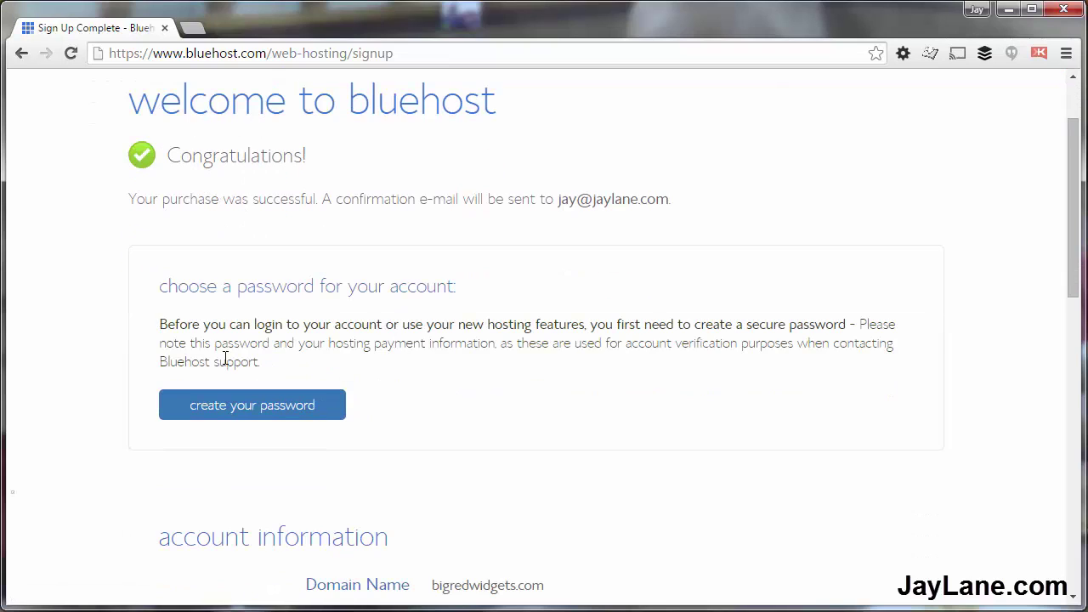
scroll(511, 377, down, 1)
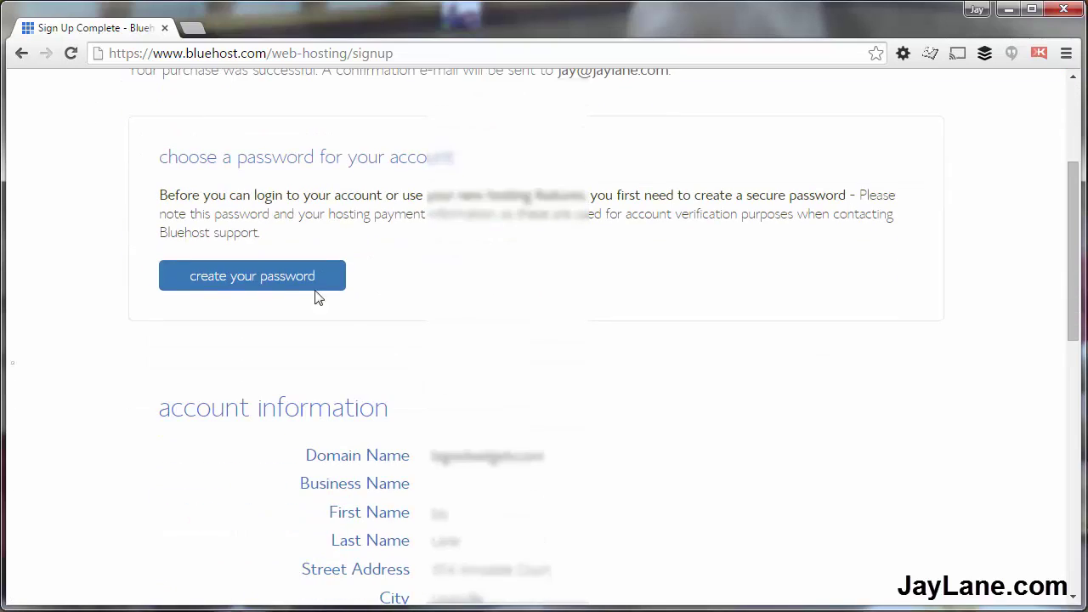
scroll(568, 332, down, 3)
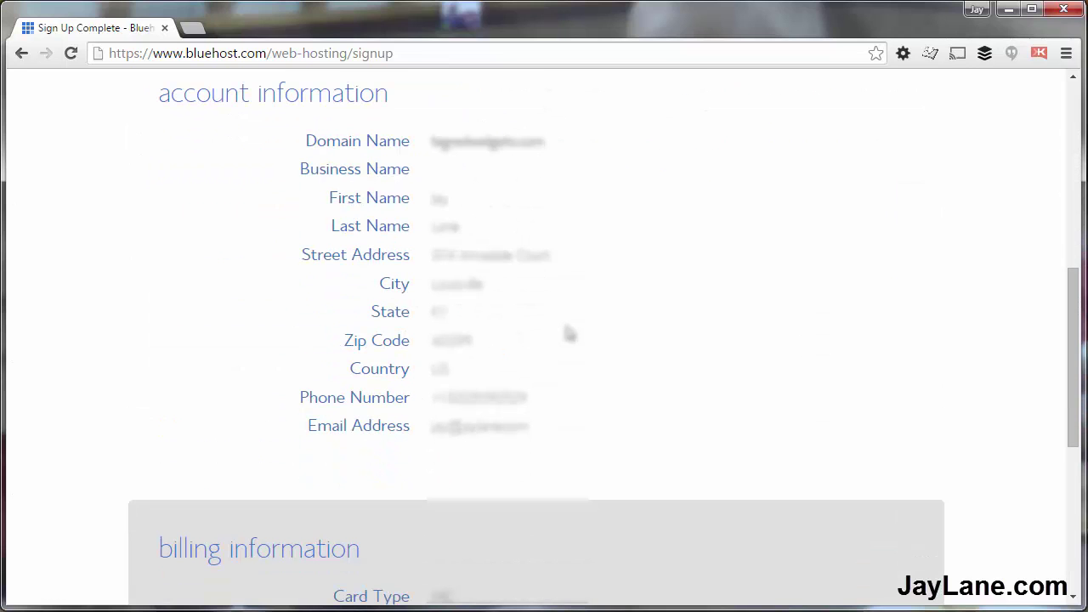
scroll(568, 333, down, 3)
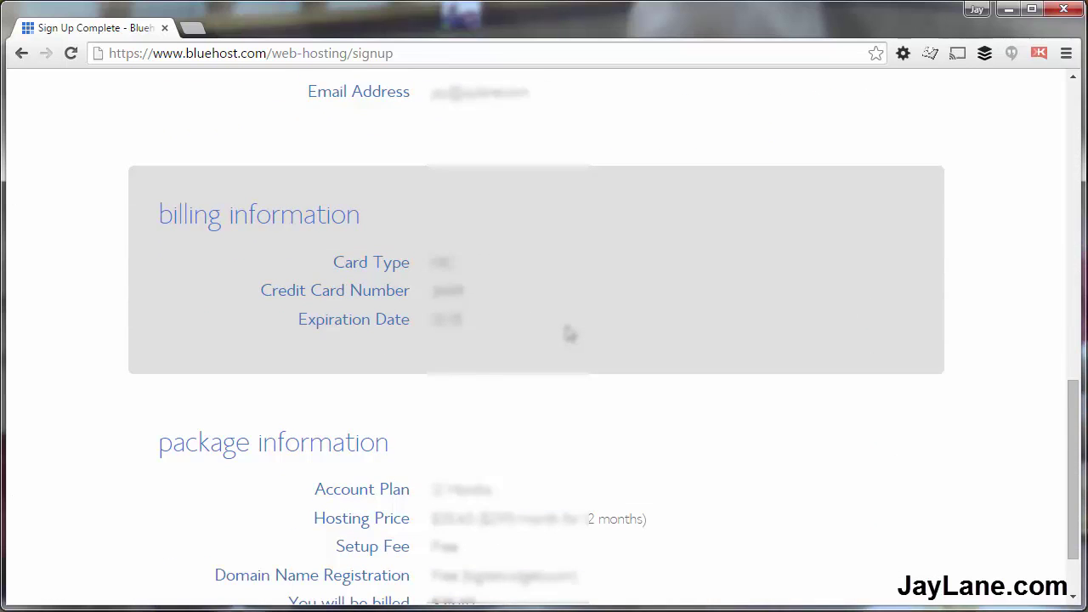
scroll(568, 333, up, 8)
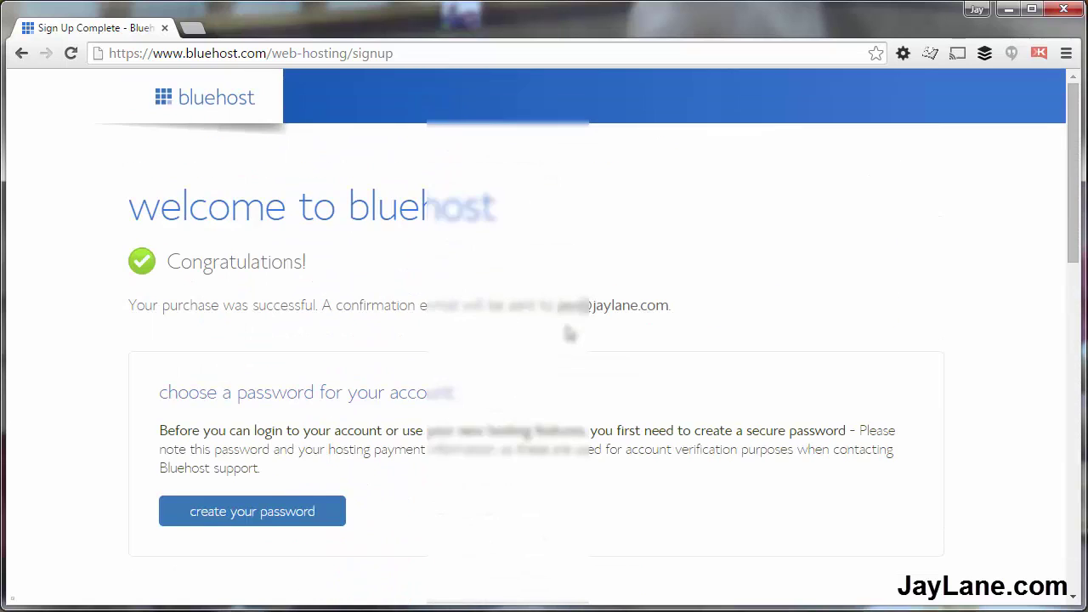
scroll(479, 371, down, 1)
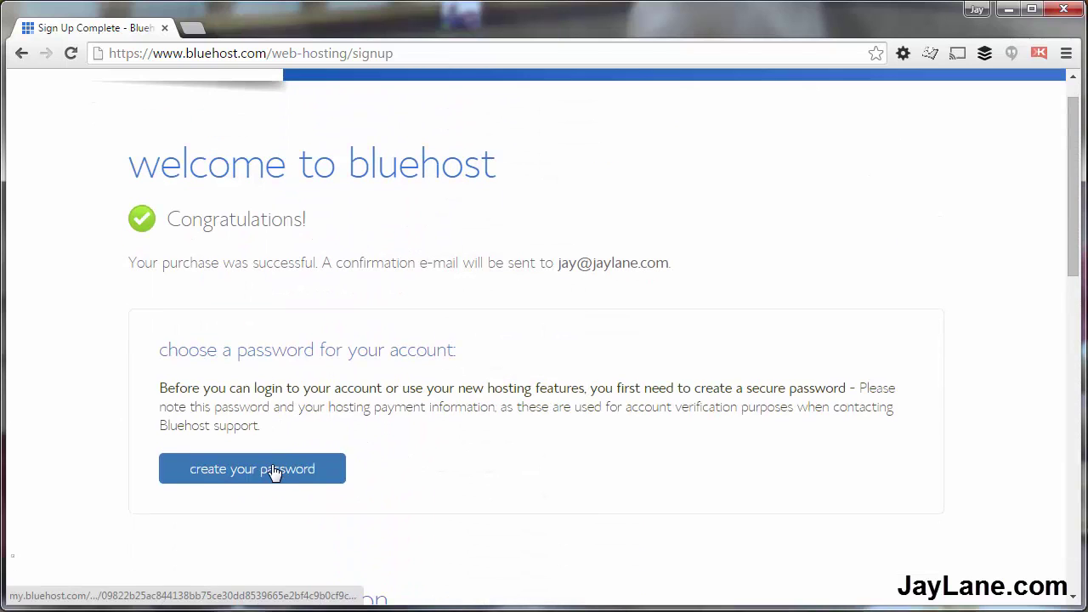
click(274, 473)
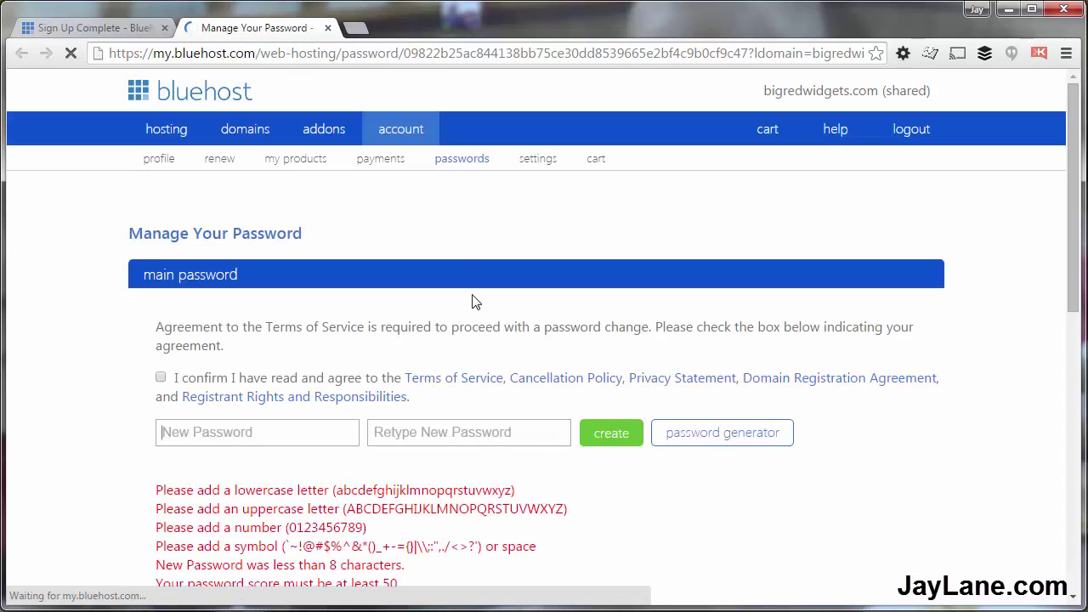
Accept the terms and submit a matching new account password rated 68 (Fair).
scroll(428, 366, down, 1)
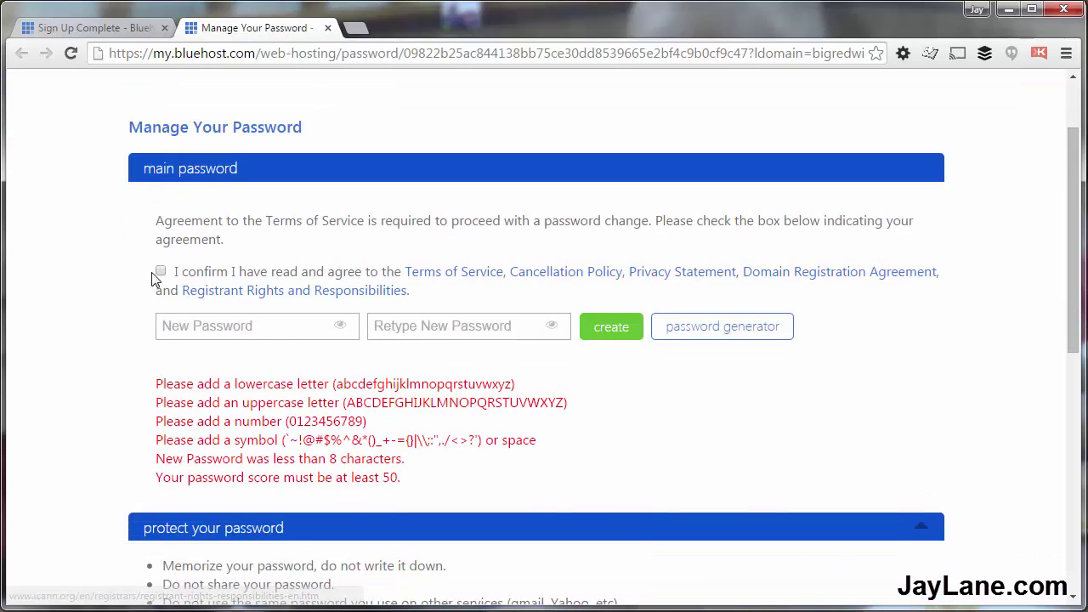
click(161, 272)
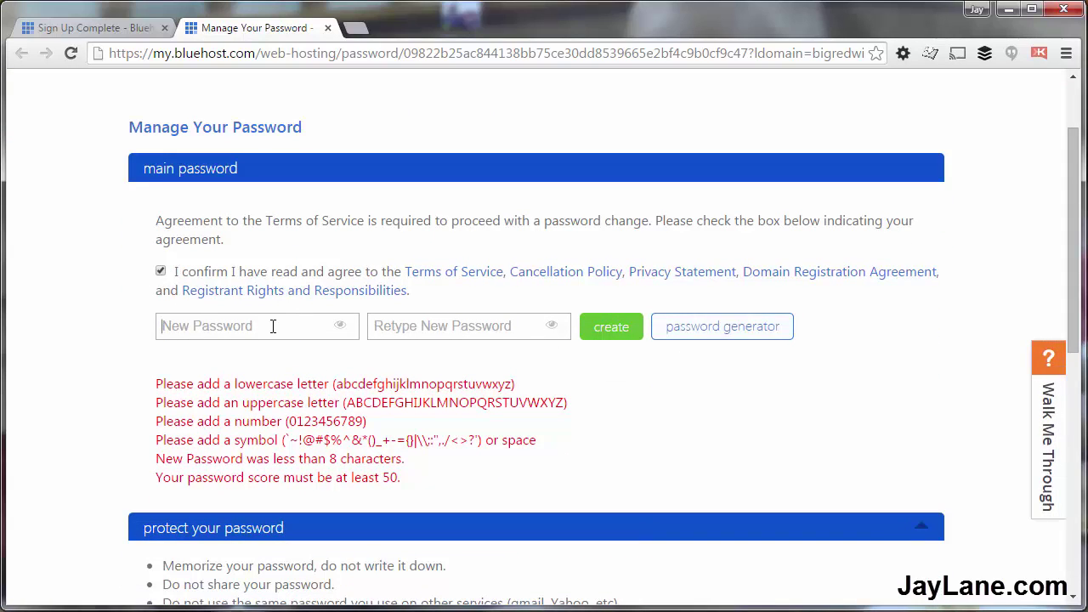
text(•••••••••)
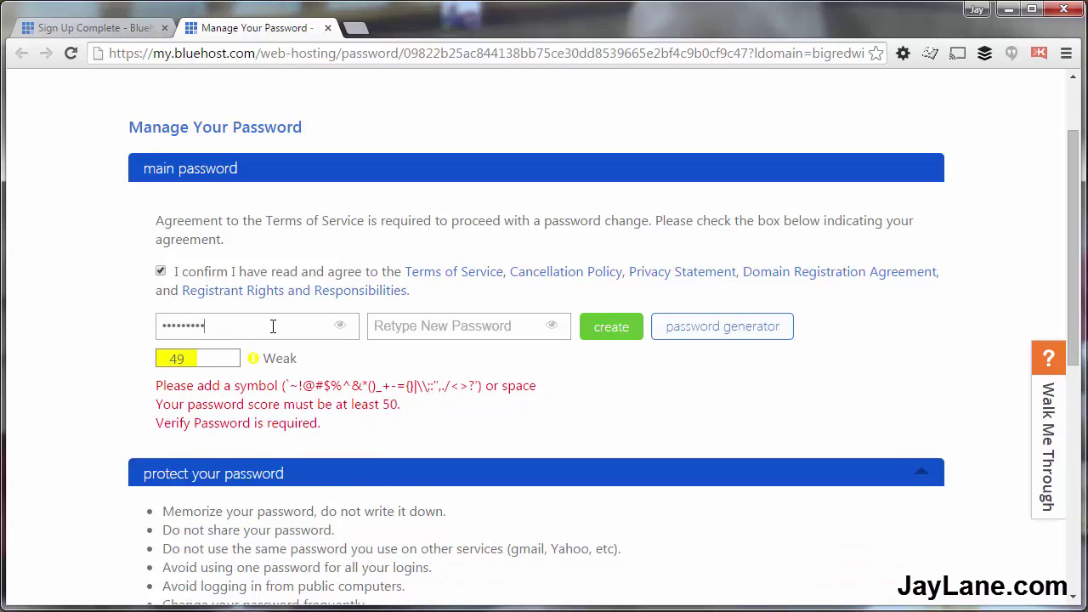
text(••)
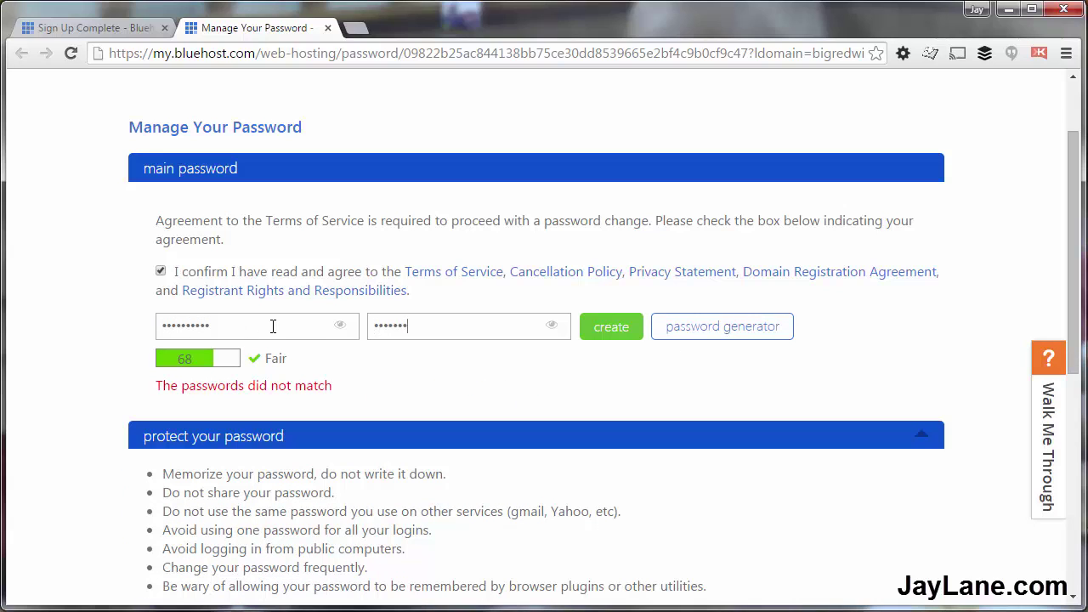
text(•••••••••)
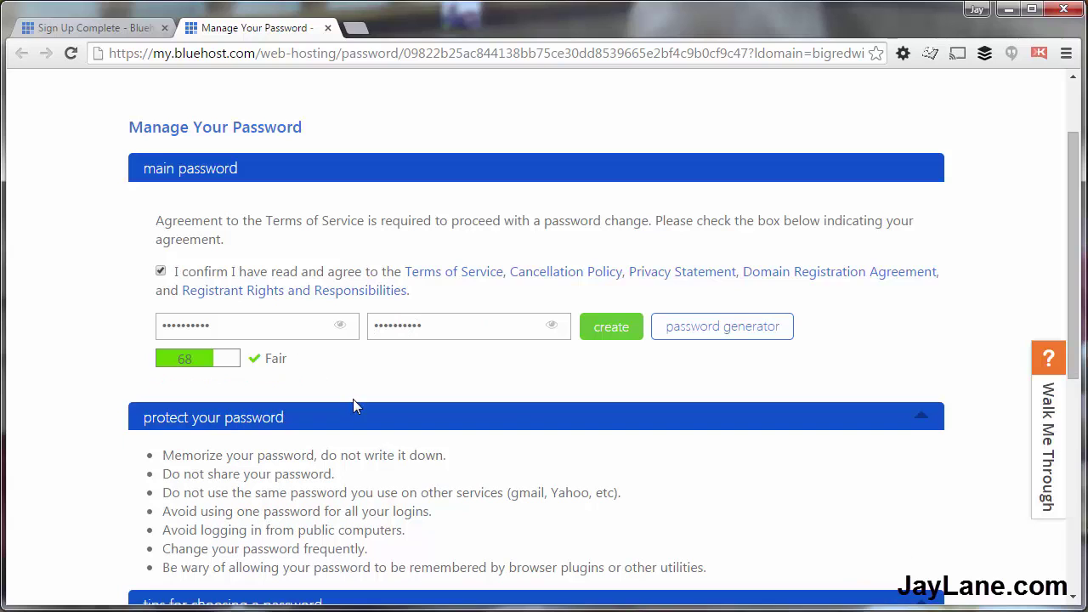
scroll(532, 403, down, 3)
scroll(533, 406, up, 3)
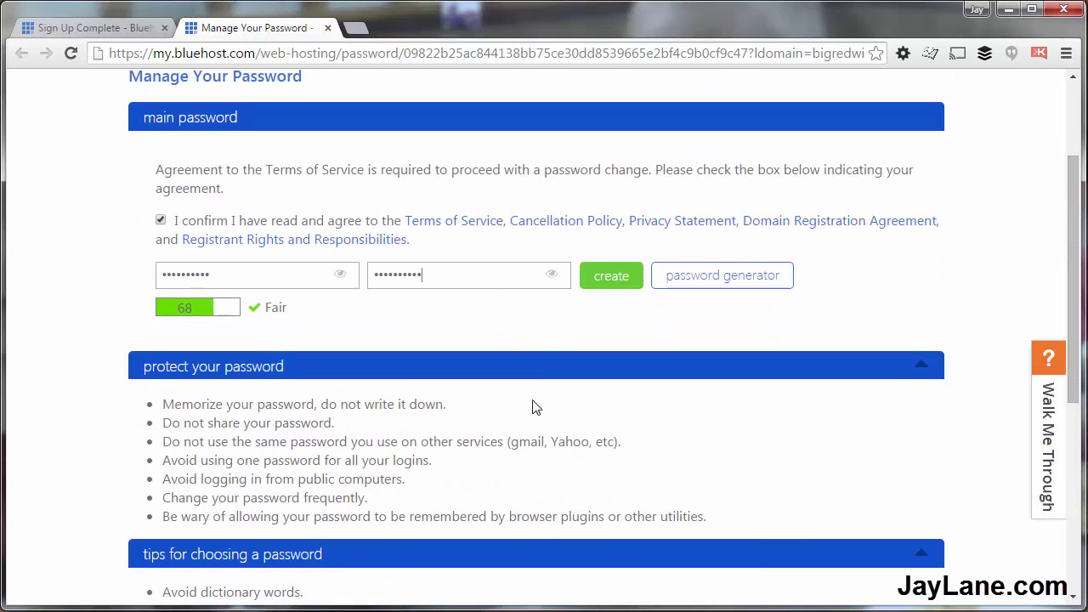
click(607, 281)
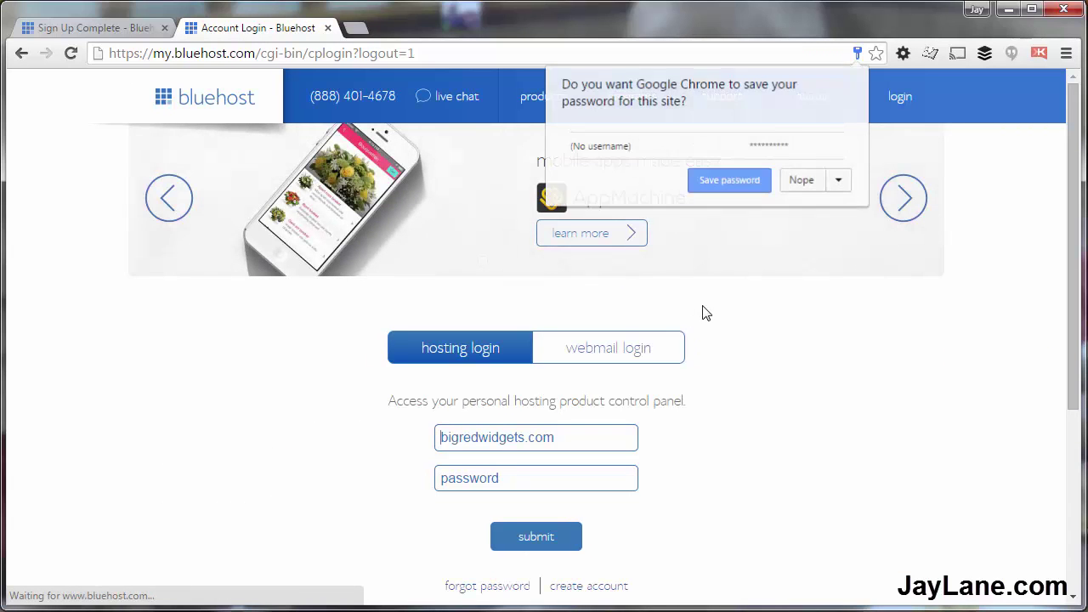
Save the password in Chrome and log in to the bigredwidgets.com hosting control panel.
click(725, 182)
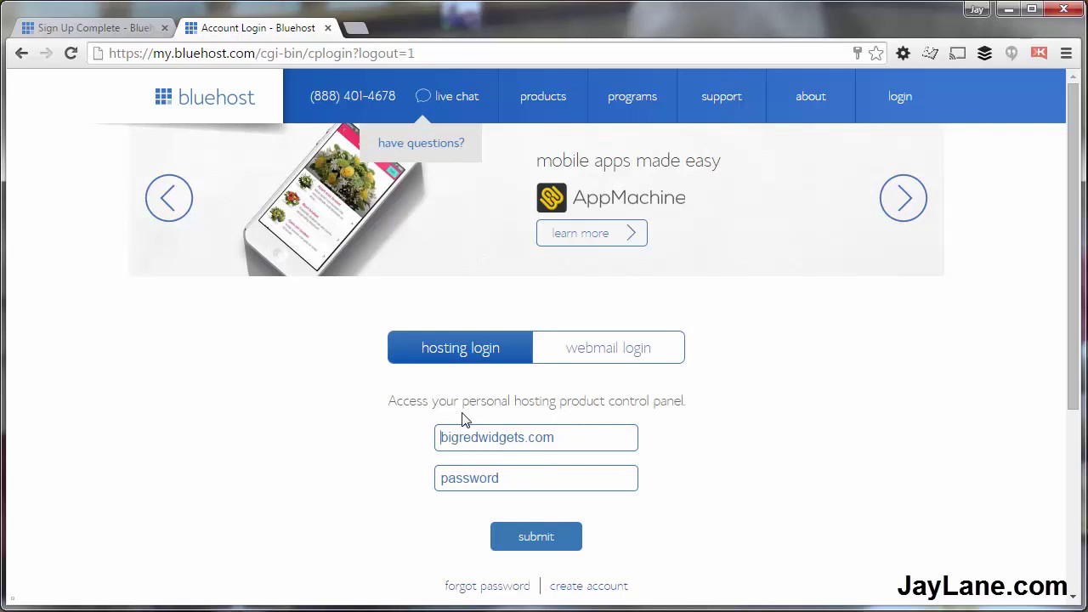
scroll(656, 406, down, 1)
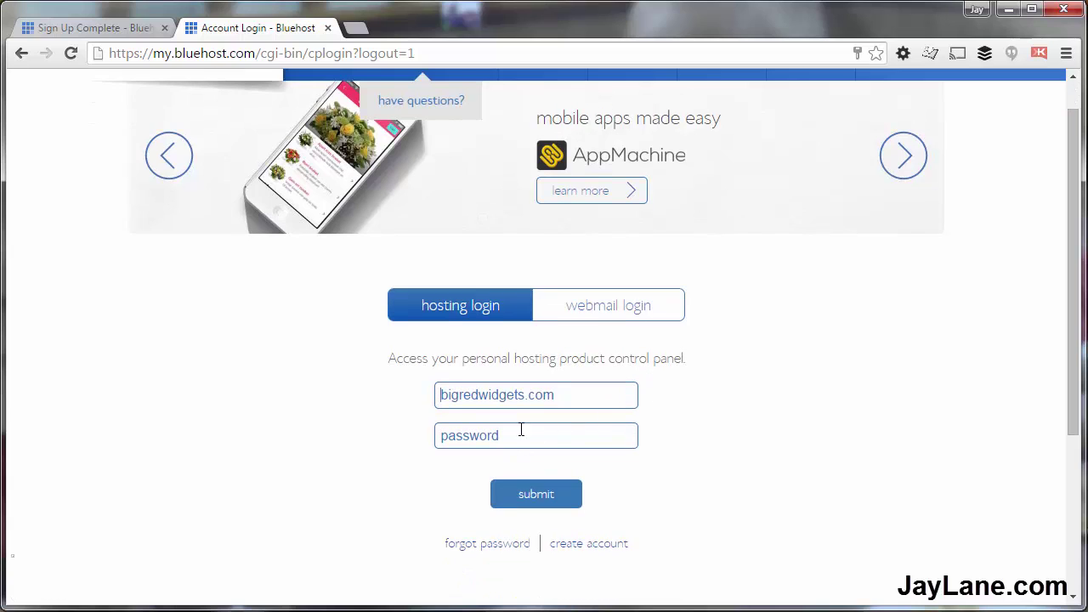
text(*)
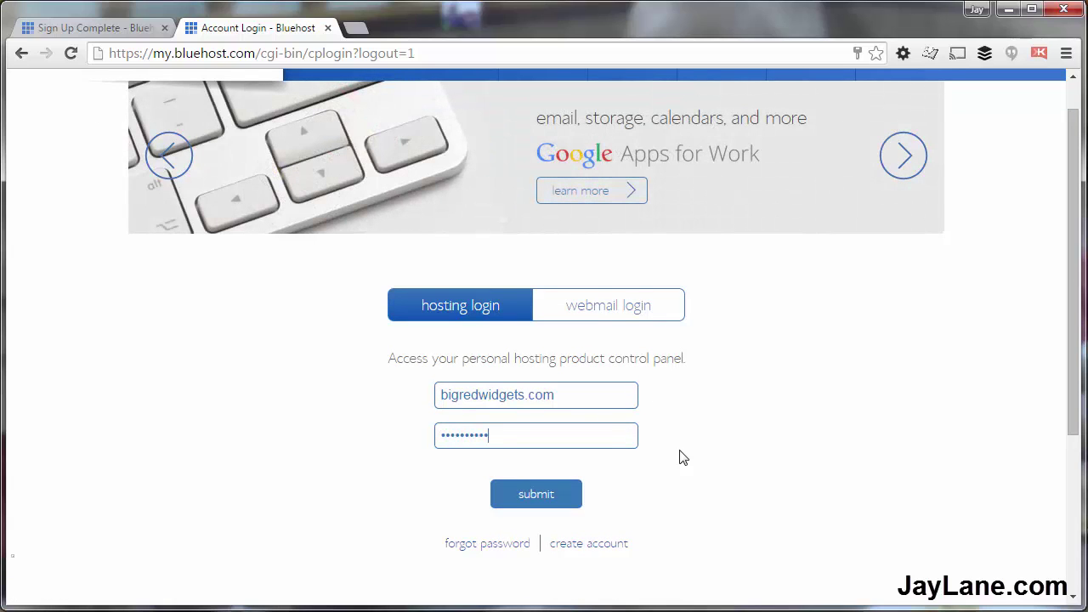
click(522, 501)
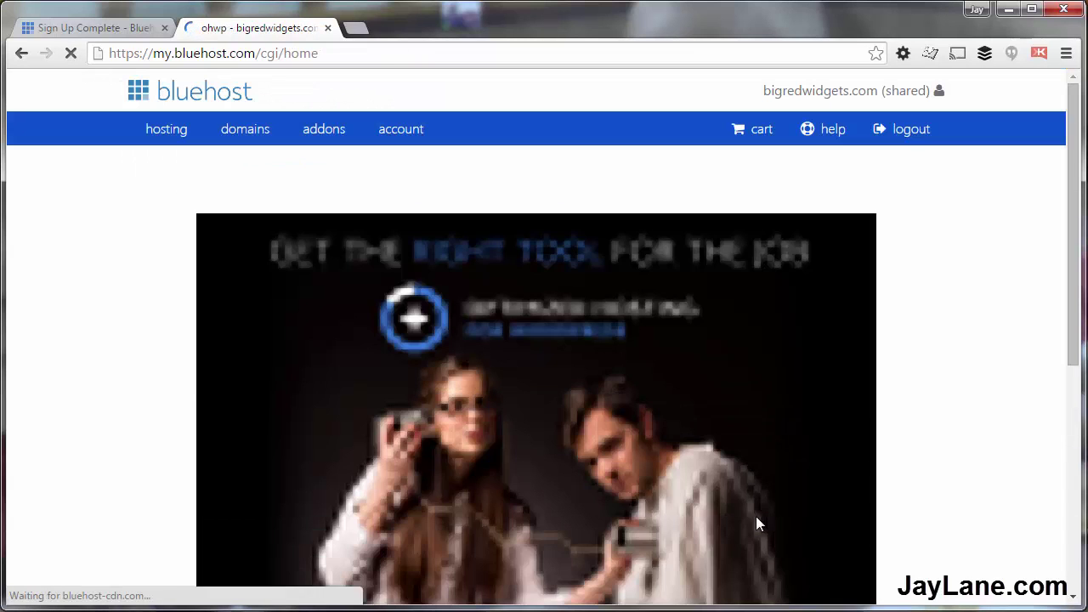
Let Chrome remember the login, look over the home page, and go to Hosting.
scroll(914, 372, down, 3)
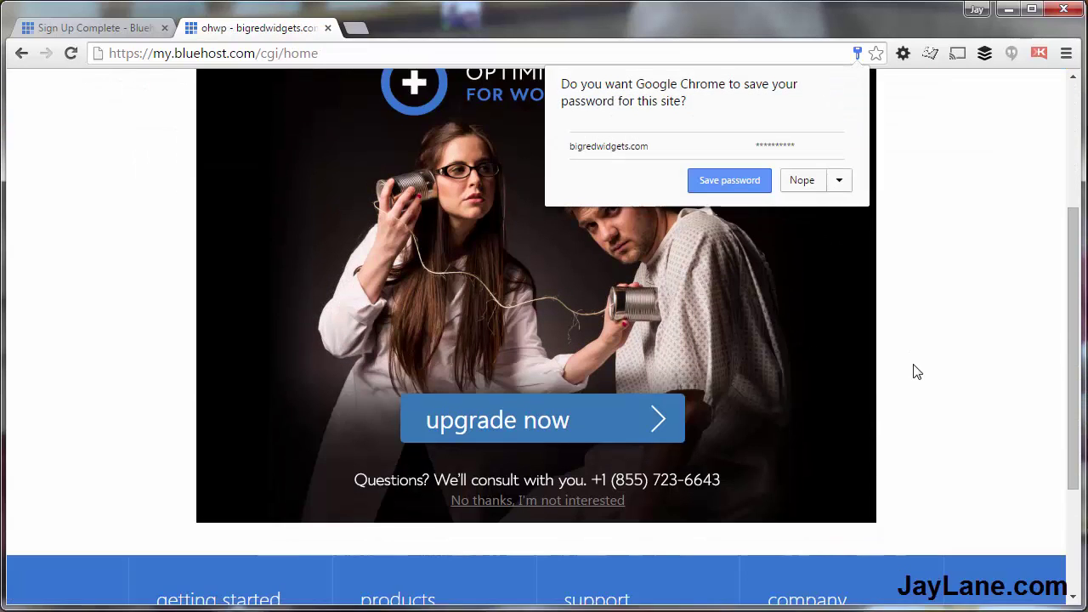
click(730, 179)
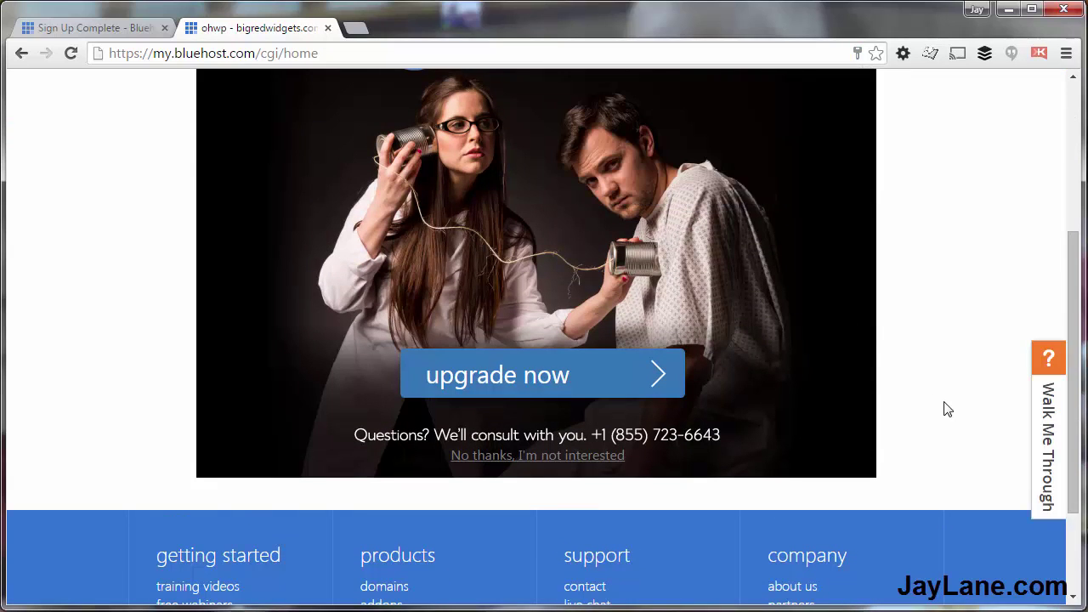
scroll(947, 408, down, 2)
scroll(947, 408, up, 3)
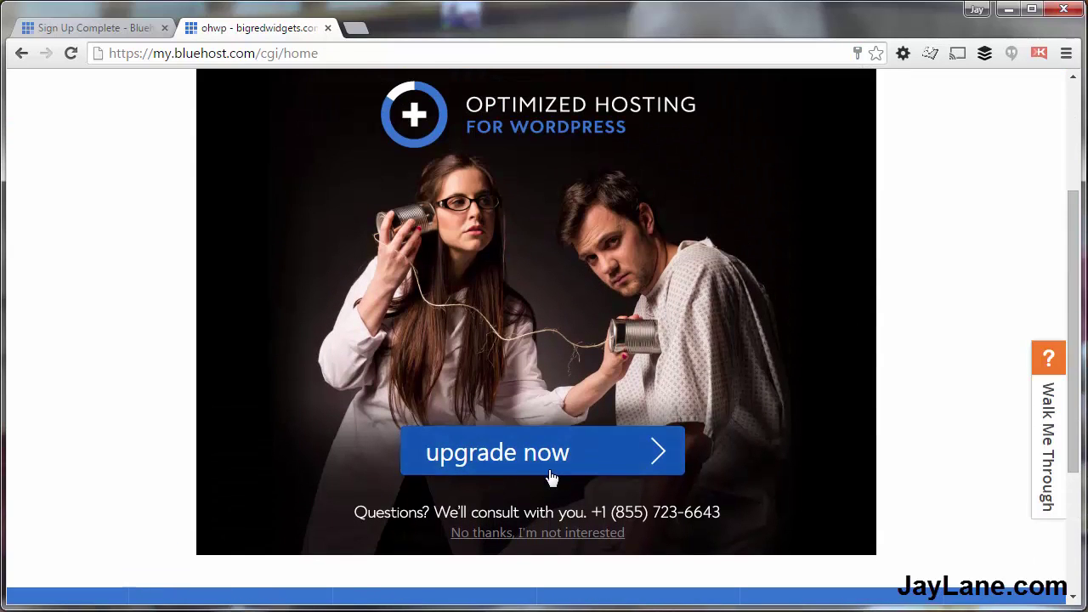
scroll(821, 451, up, 3)
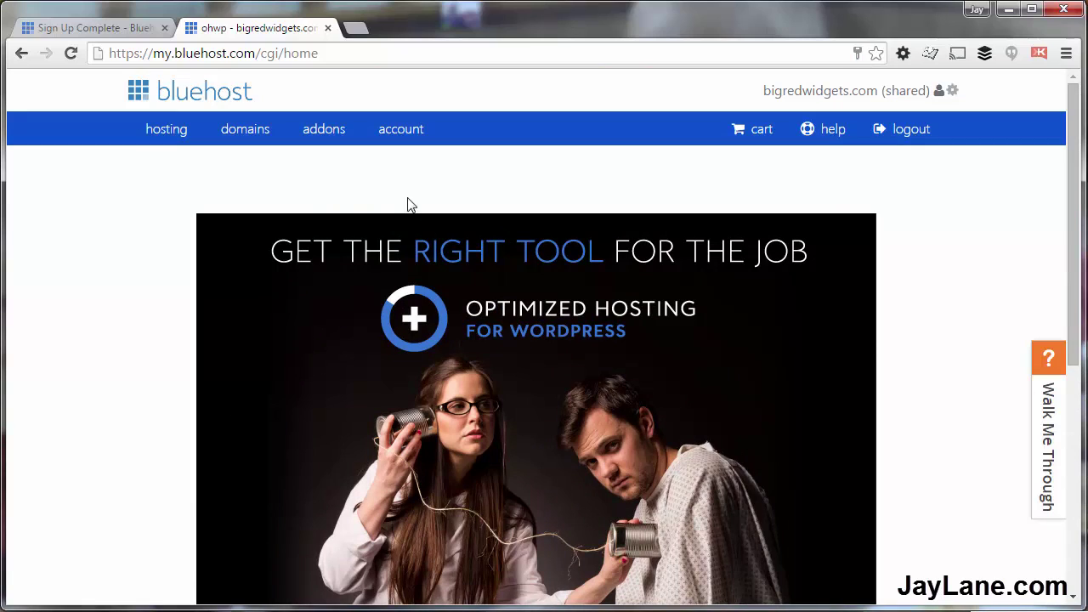
scroll(436, 280, down, 5)
scroll(440, 306, up, 3)
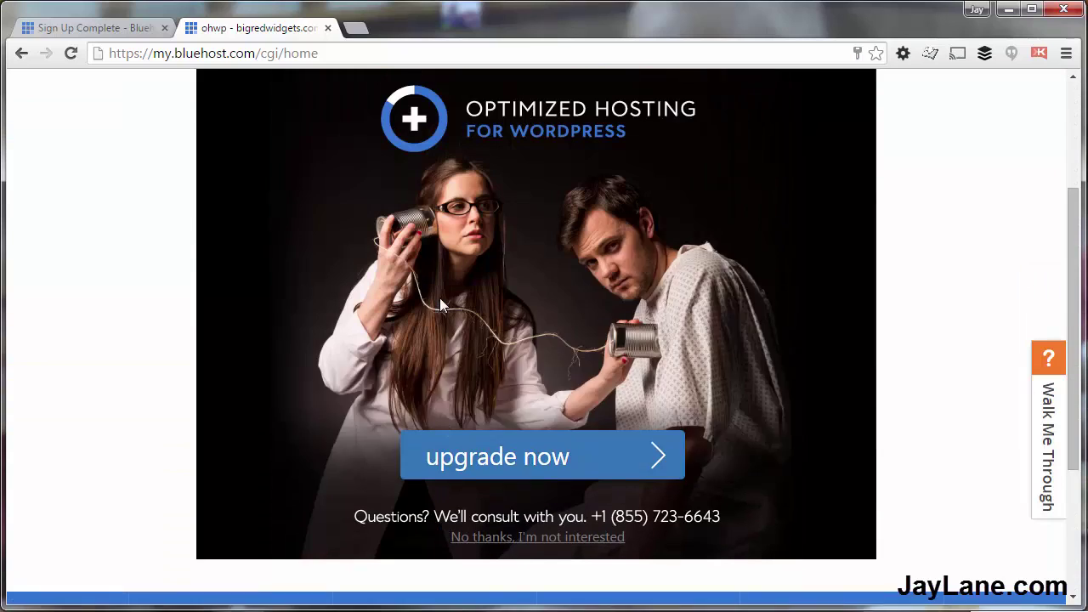
scroll(439, 306, up, 3)
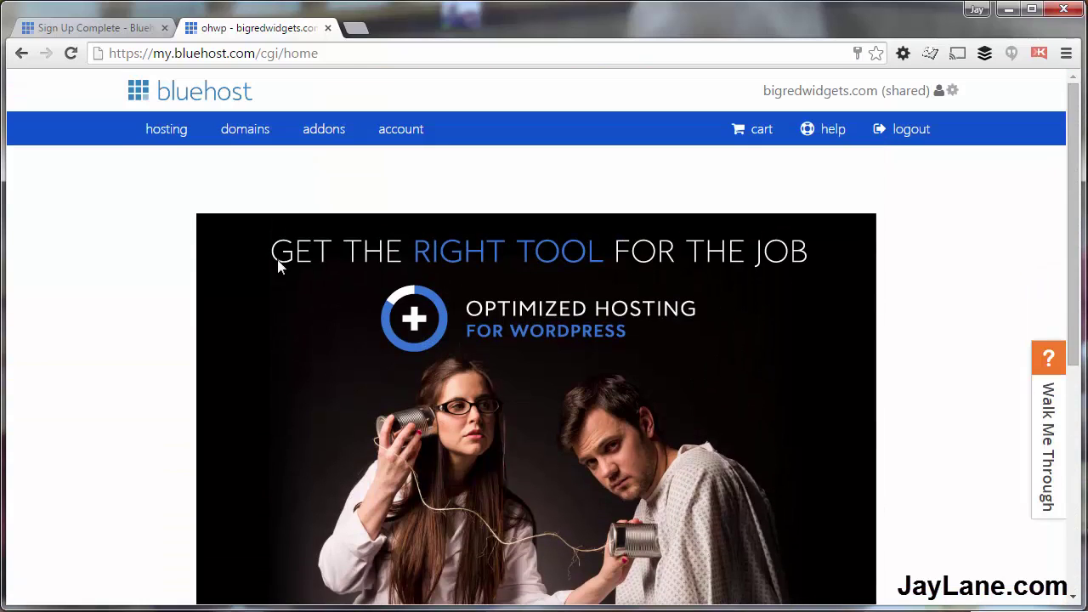
click(167, 132)
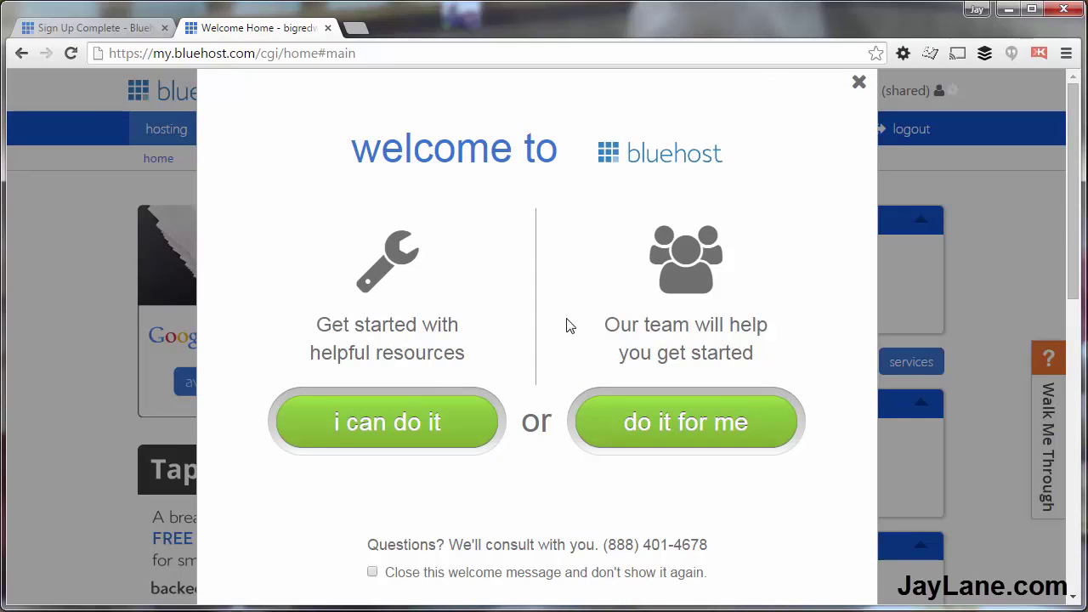
Close the welcome popup and launch Install WordPress from the website panel.
click(860, 87)
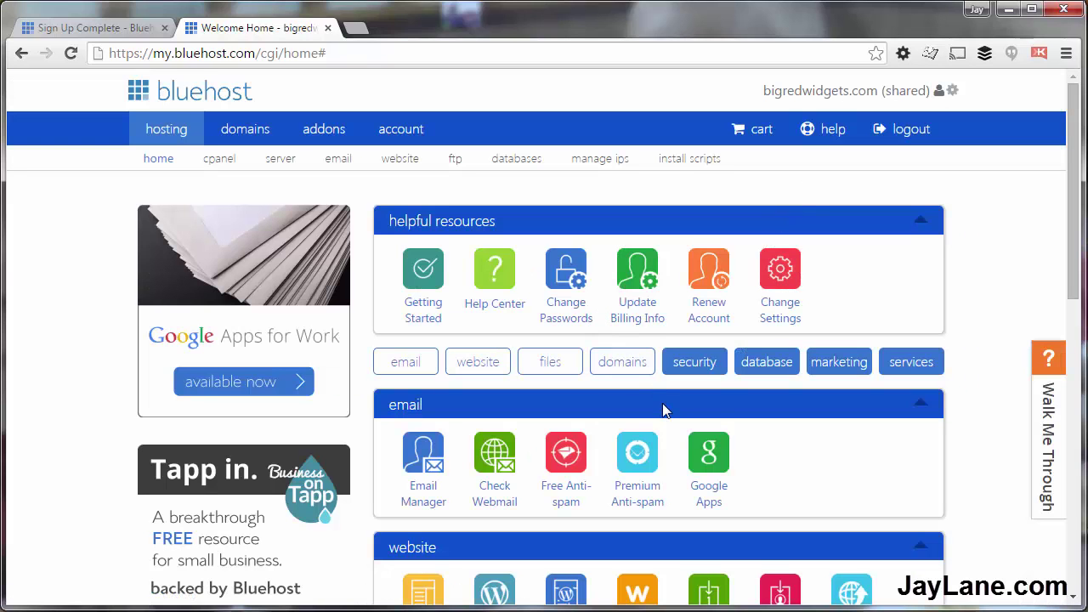
scroll(757, 415, down, 2)
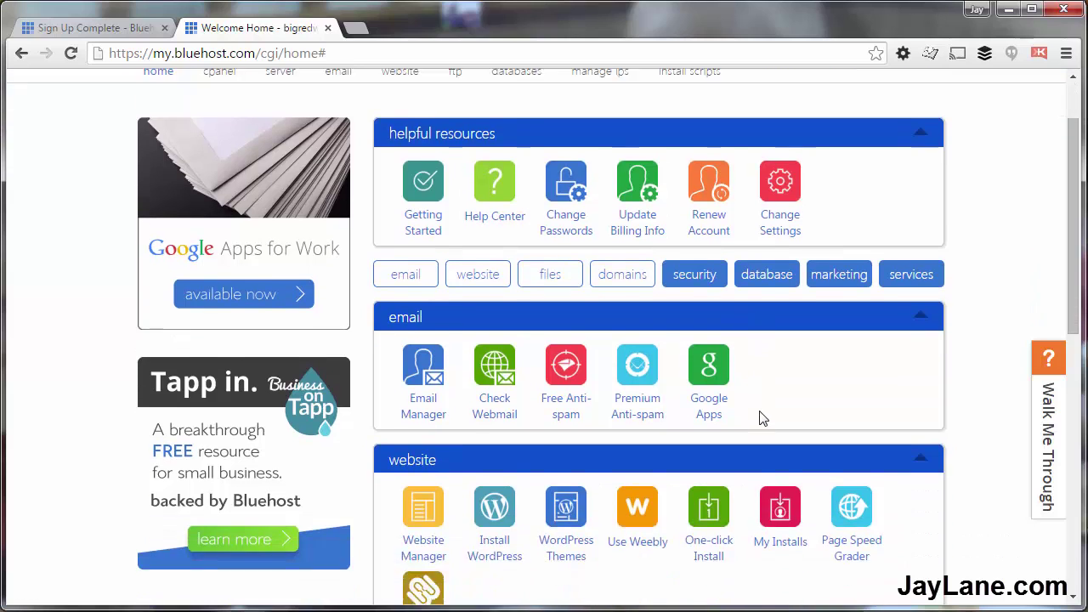
scroll(765, 417, down, 1)
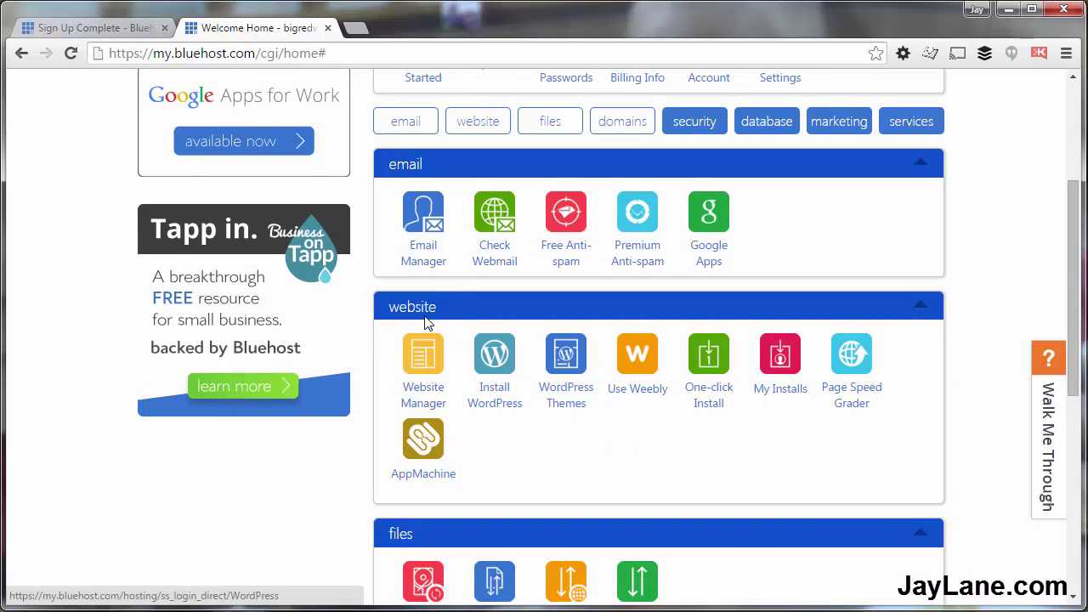
click(495, 357)
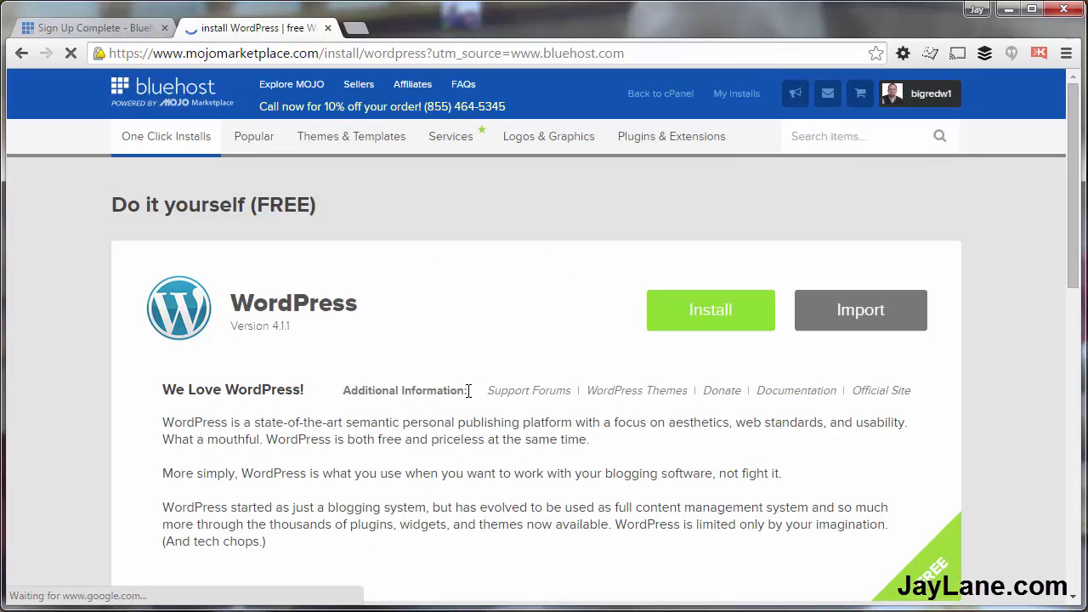
scroll(499, 419, down, 2)
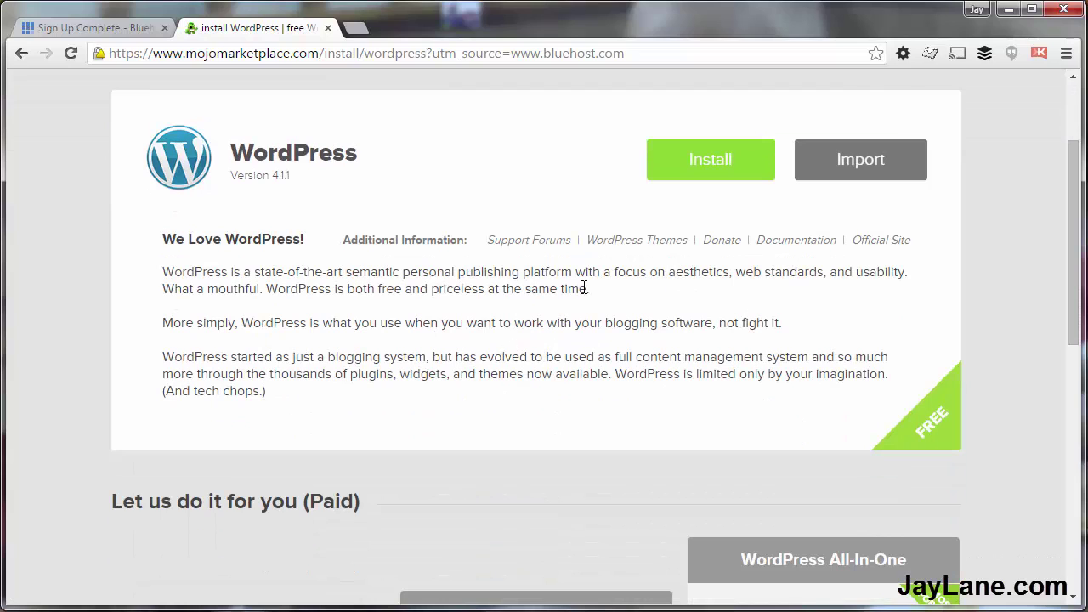
click(704, 169)
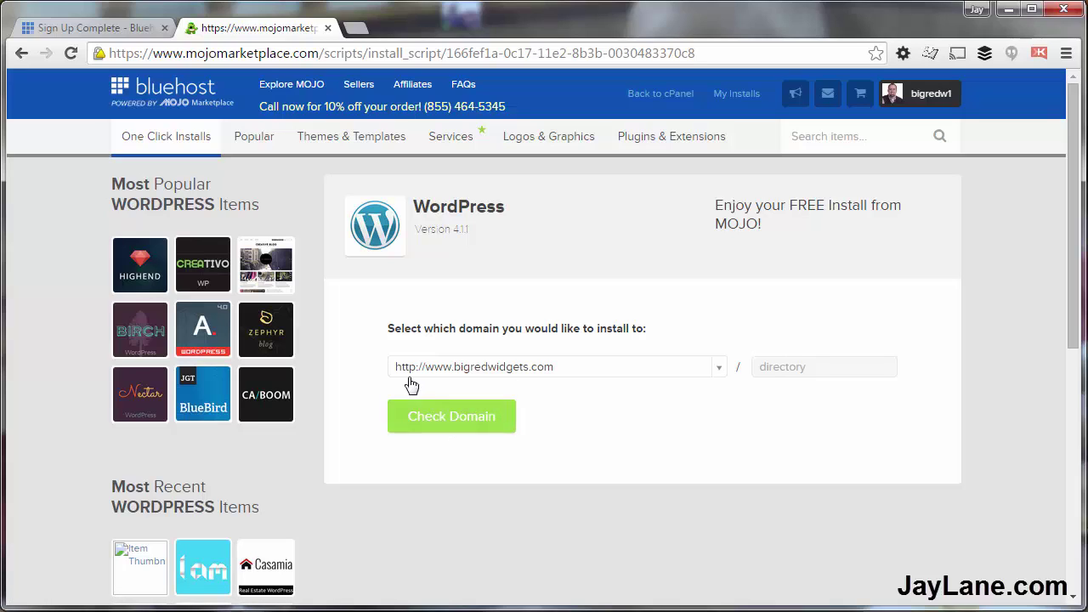
click(452, 428)
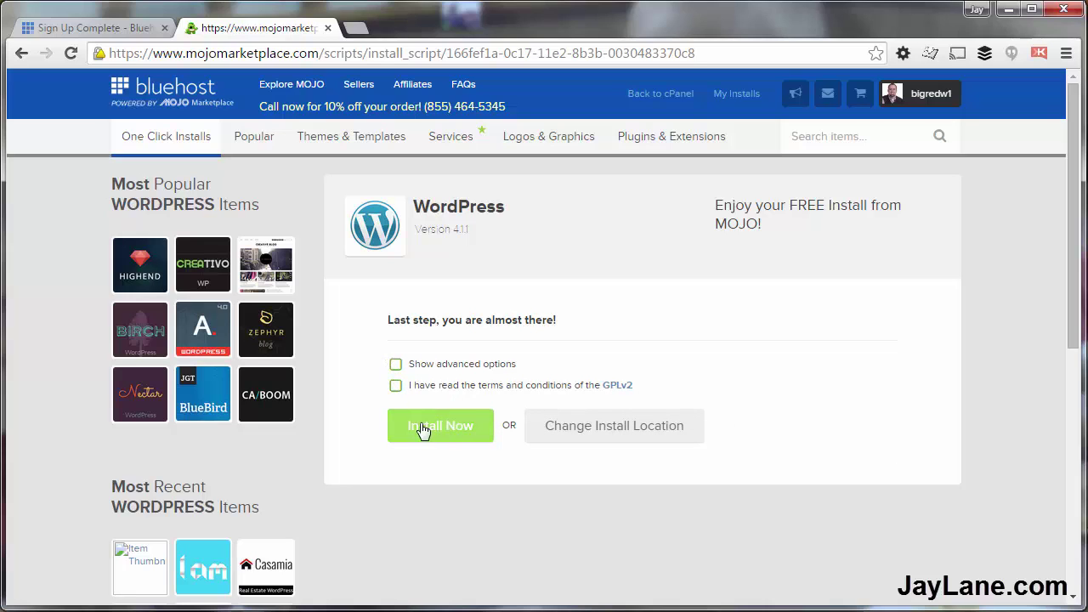
Accept the GPLv2 terms and start installing WordPress on bigredwidgets.com.
click(396, 387)
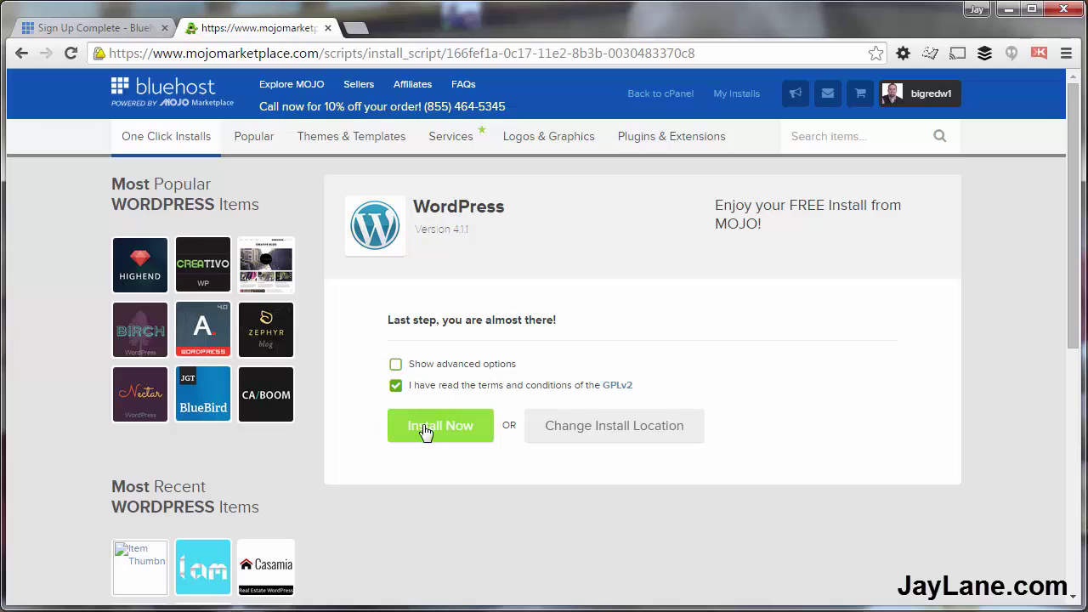
click(439, 429)
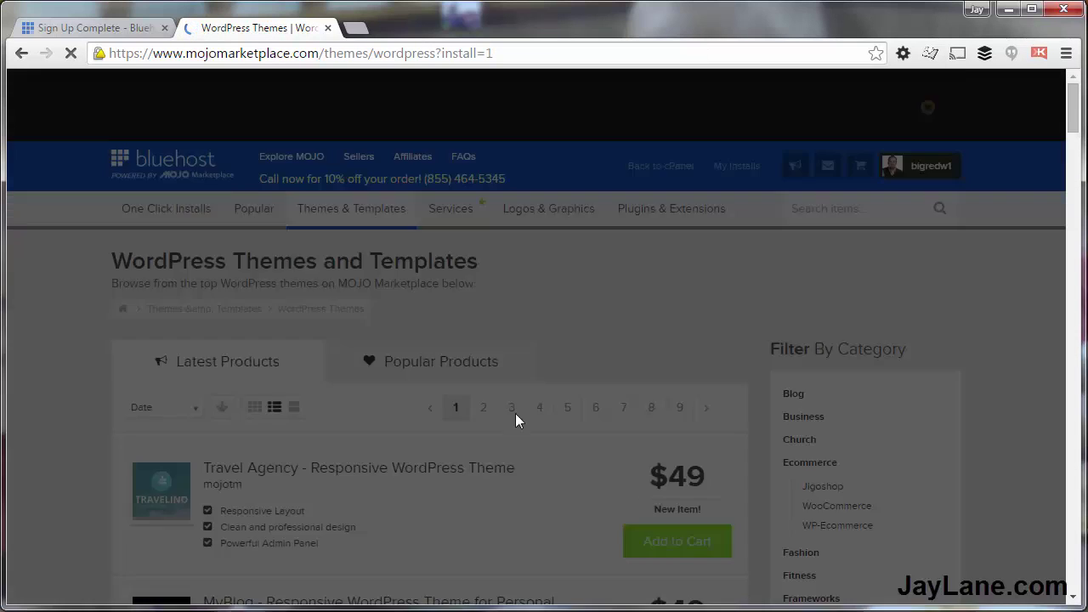
Dismiss the 'setting up WORDPRESS' notice and wait for 'Your install is complete!'.
scroll(736, 331, down, 3)
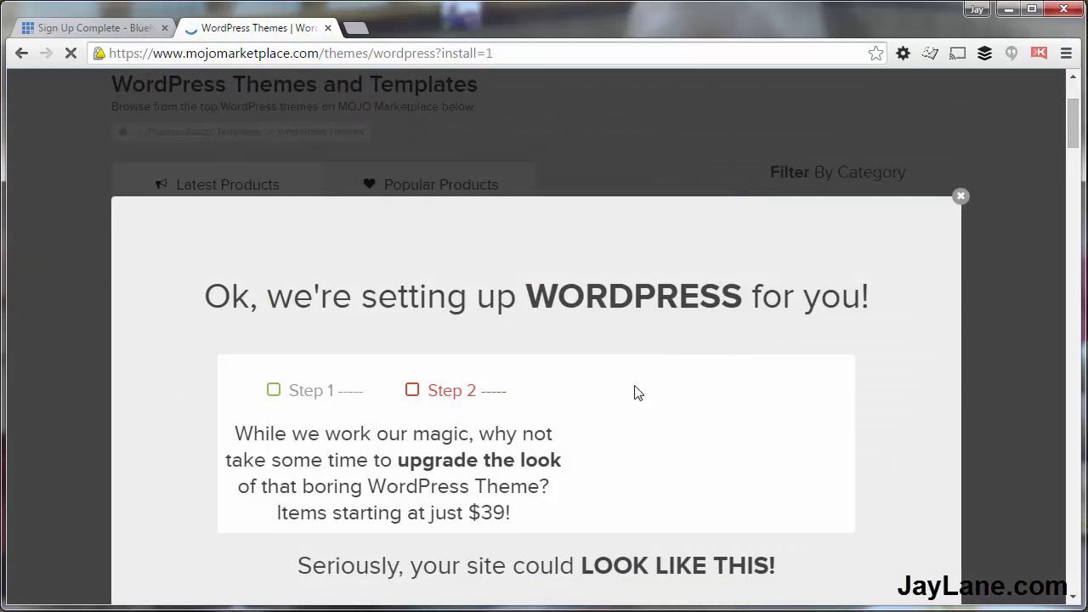
click(960, 197)
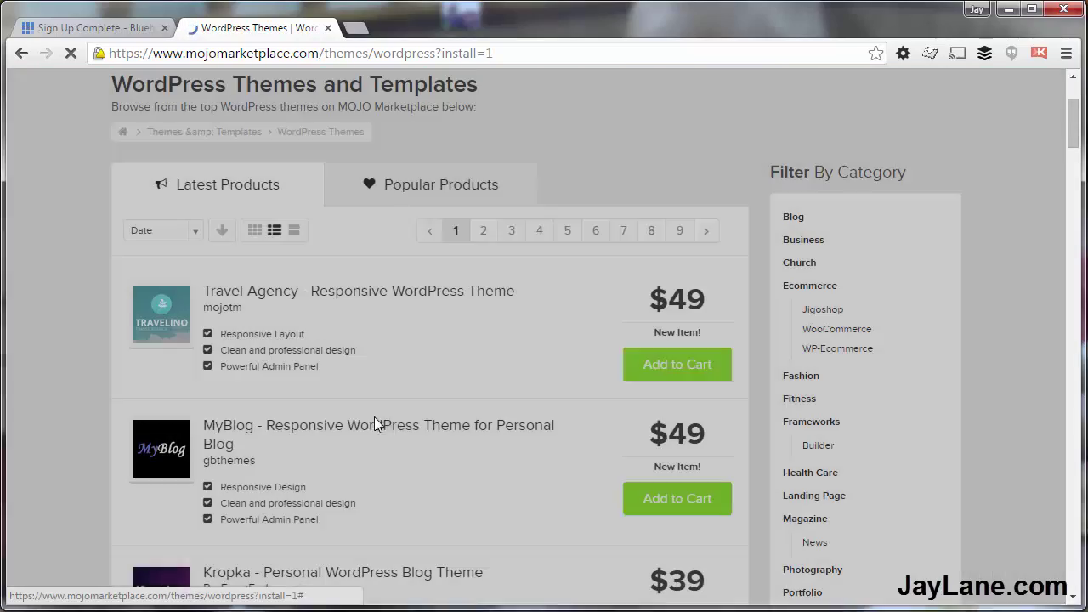
scroll(548, 310, down, 20)
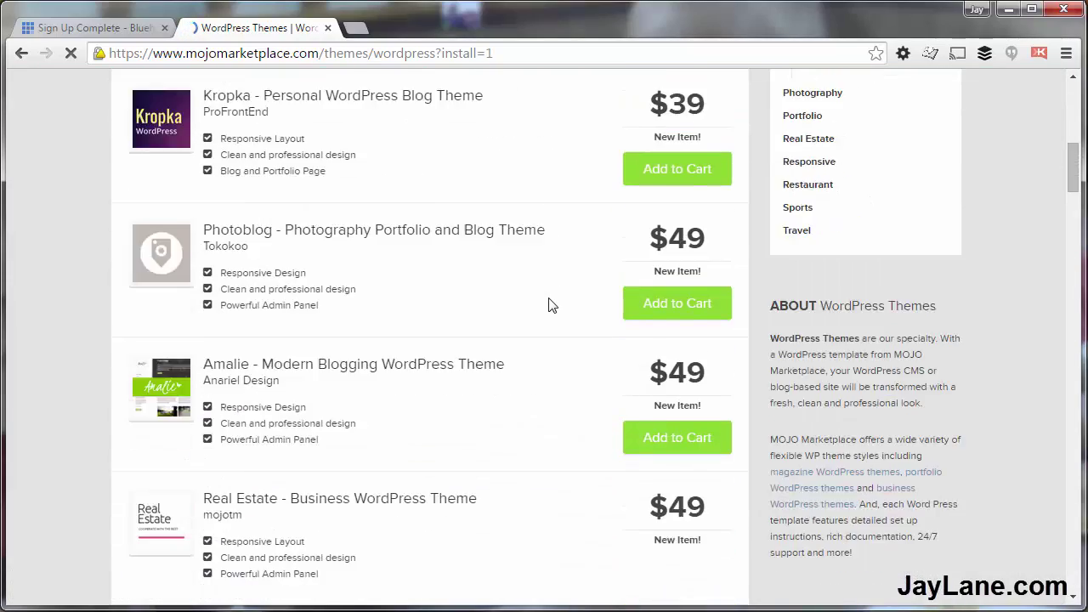
scroll(548, 315, down, 15)
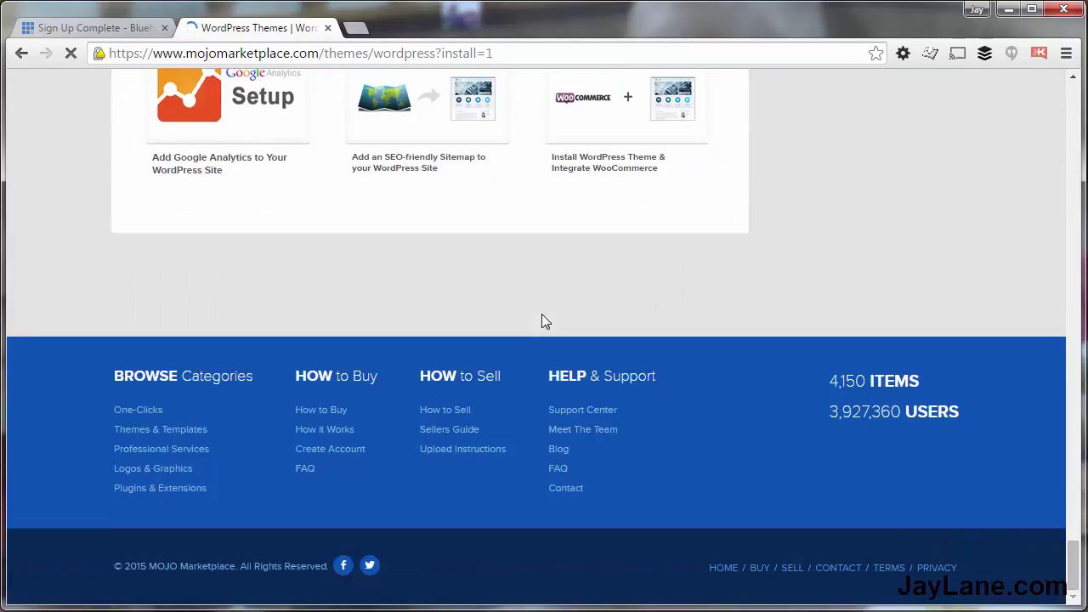
scroll(541, 318, up, 10)
scroll(545, 320, up, 20)
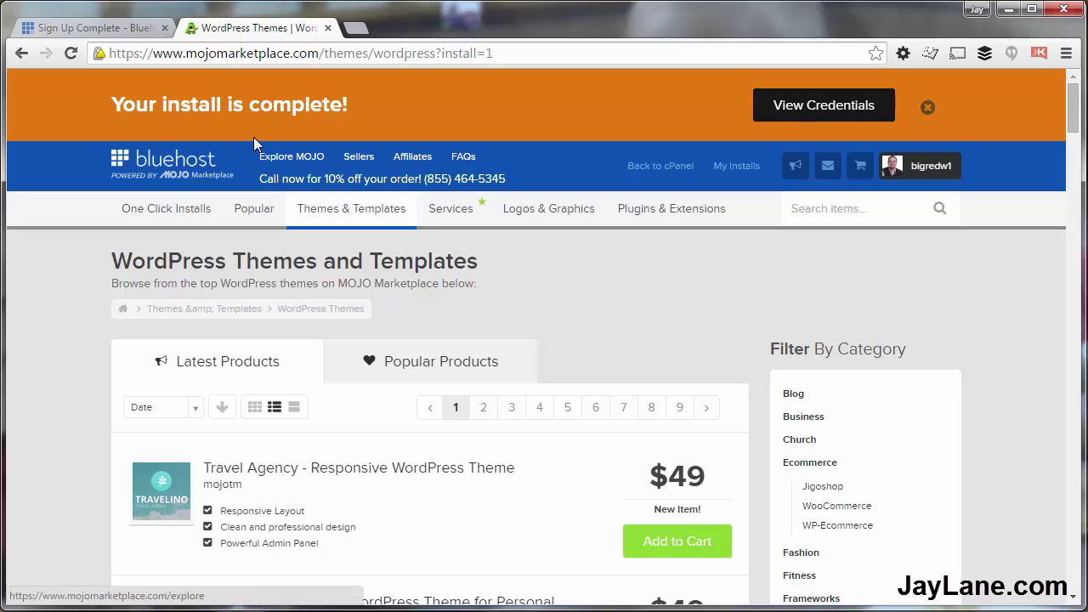
Open the install alert's View Credentials page and scroll to the Step 1 login details.
click(833, 114)
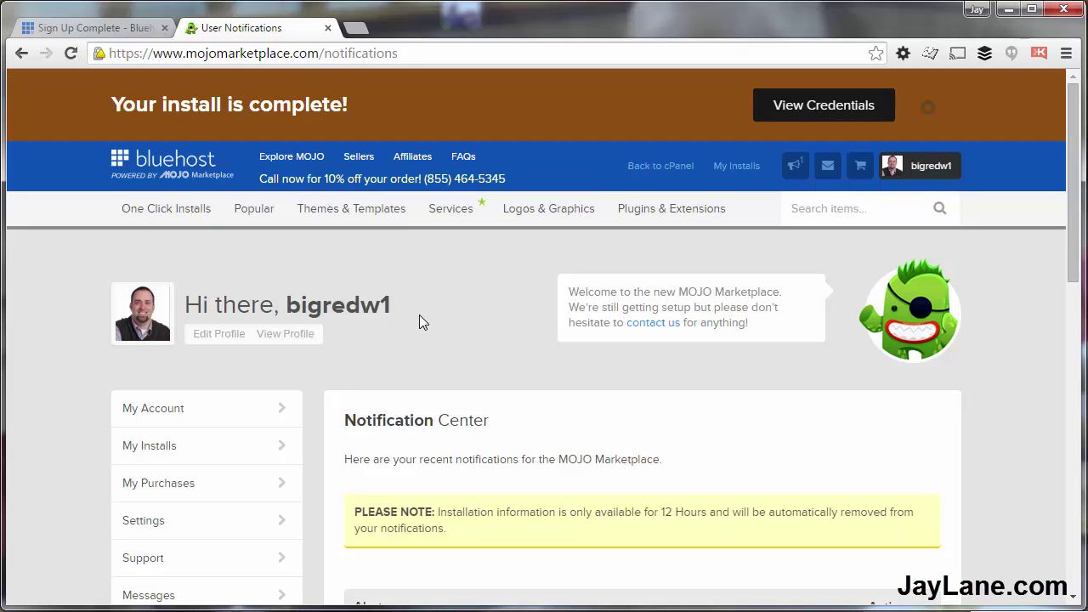
scroll(419, 314, down, 3)
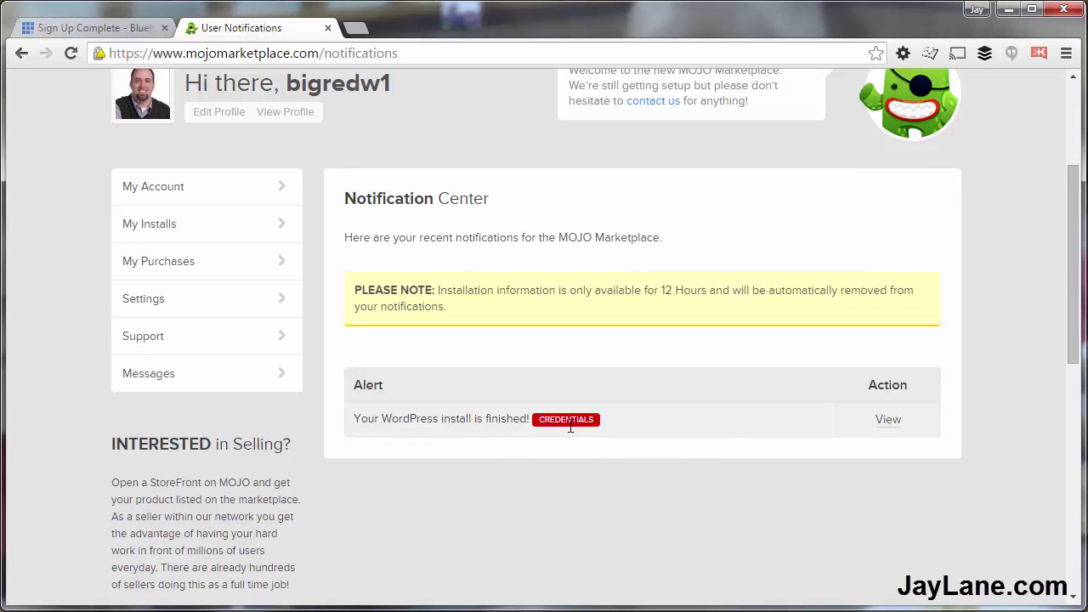
click(888, 421)
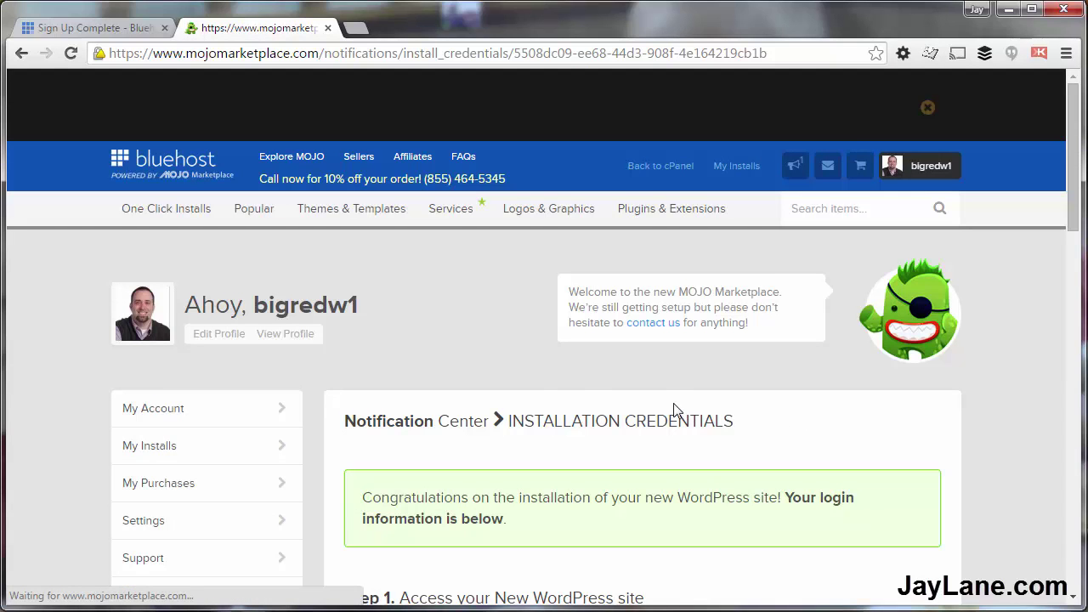
scroll(676, 414, down, 4)
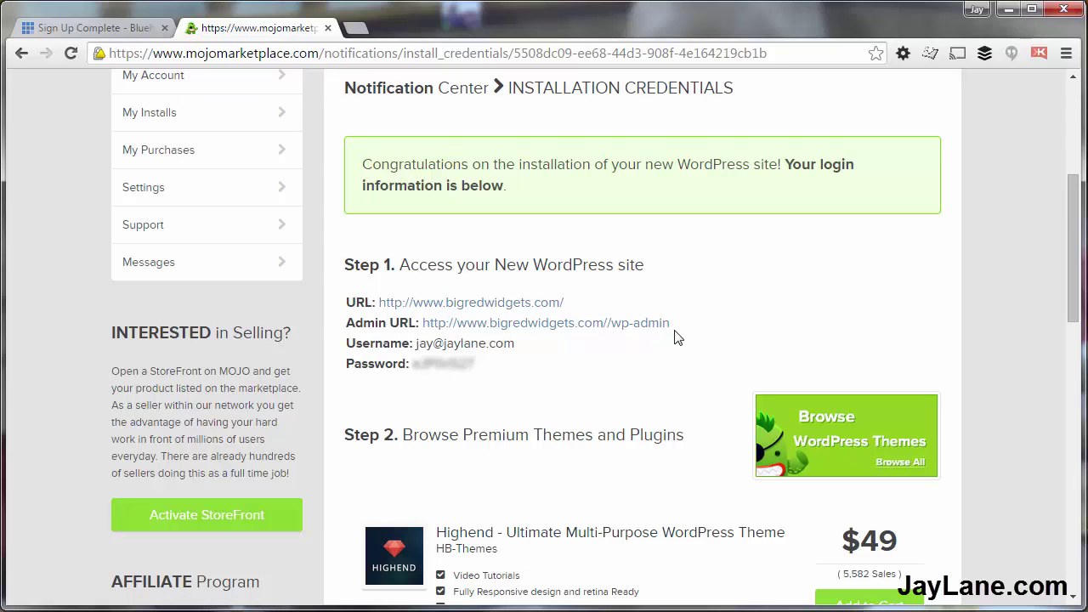
Load the copied Admin URL in a new tab and enter the admin username.
drag(672, 324, 428, 329)
key(ctrl+c)
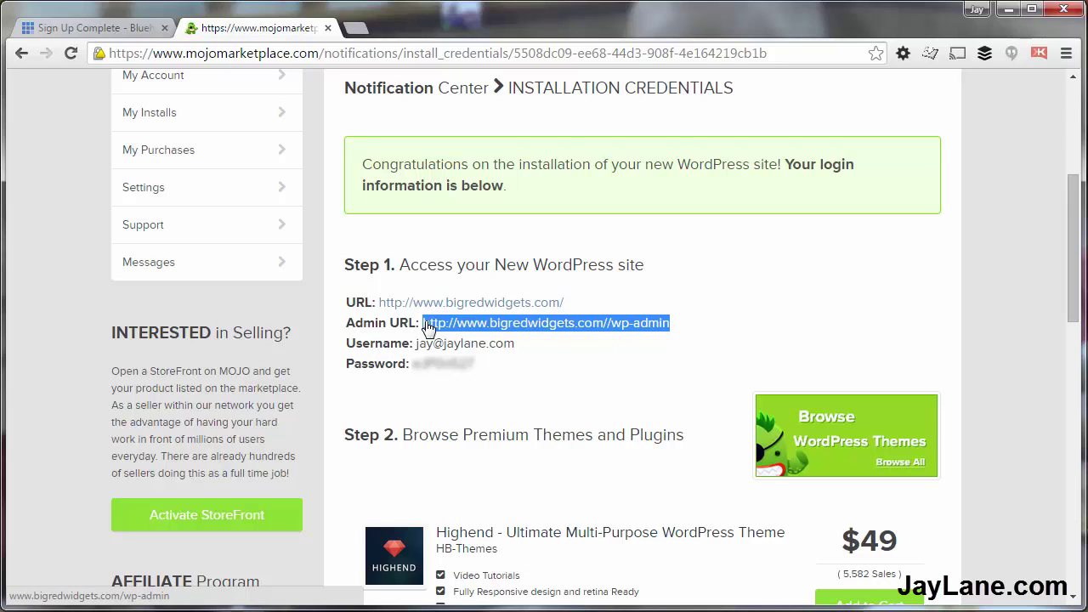
click(356, 28)
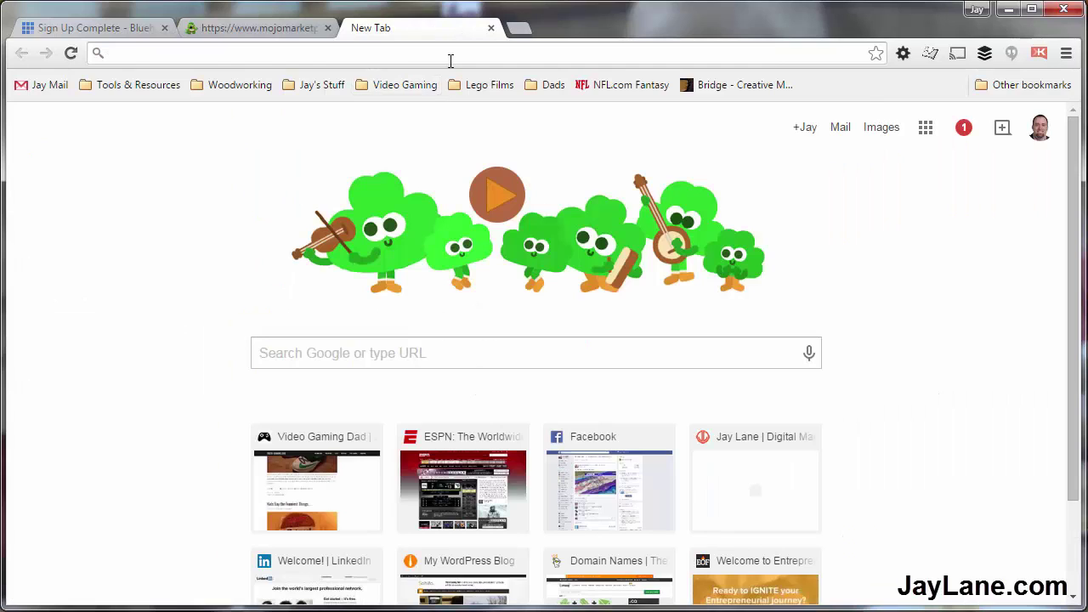
key(ctrl+v)
key(Return)
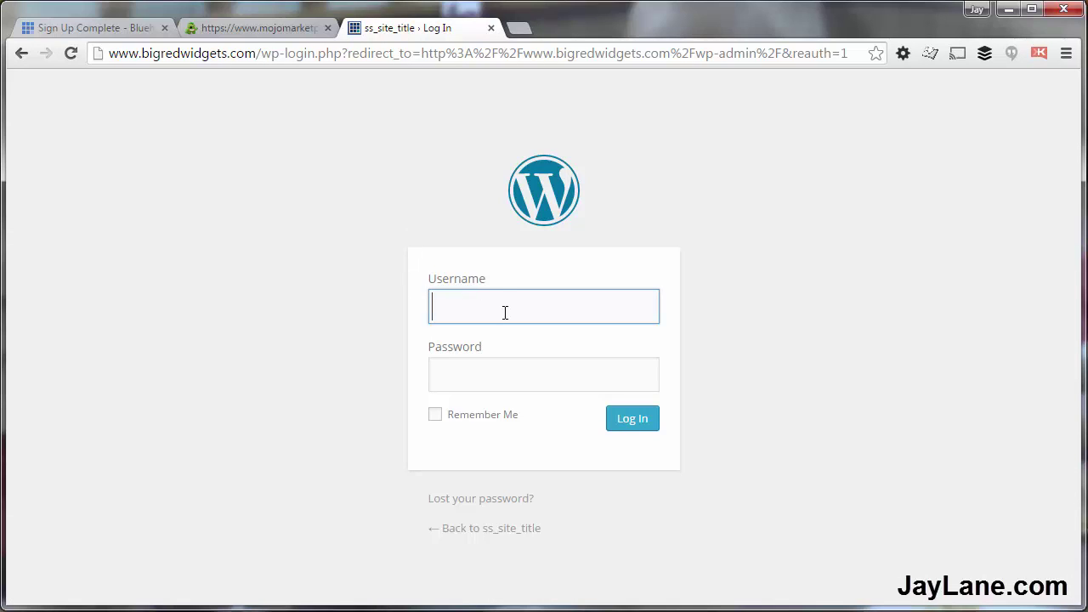
Copy the password from the credentials page and place the cursor in the Password field.
click(233, 27)
drag(480, 371, 419, 354)
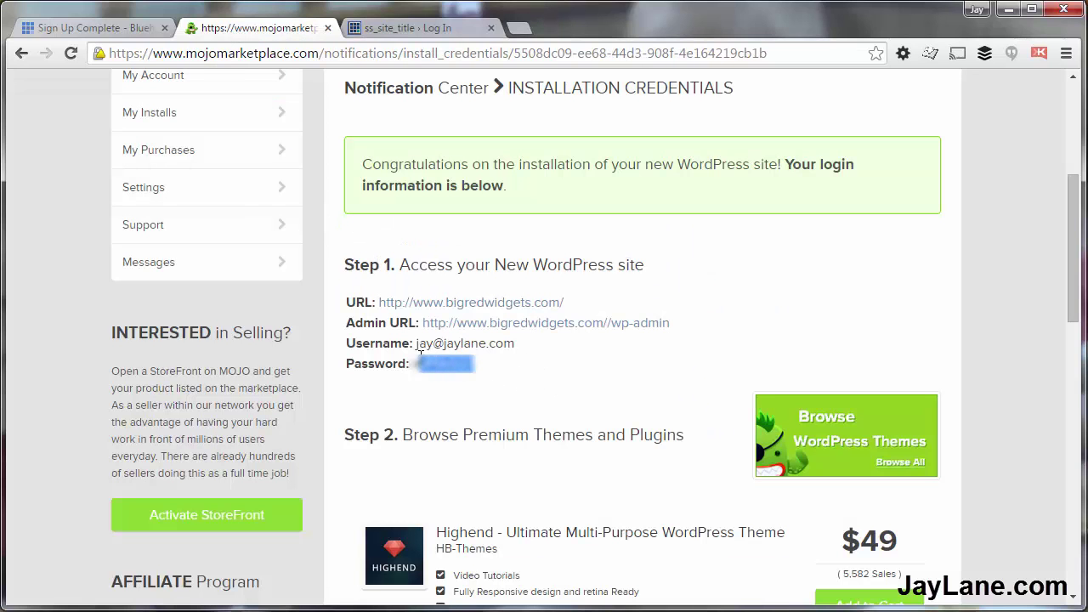
click(408, 32)
click(526, 387)
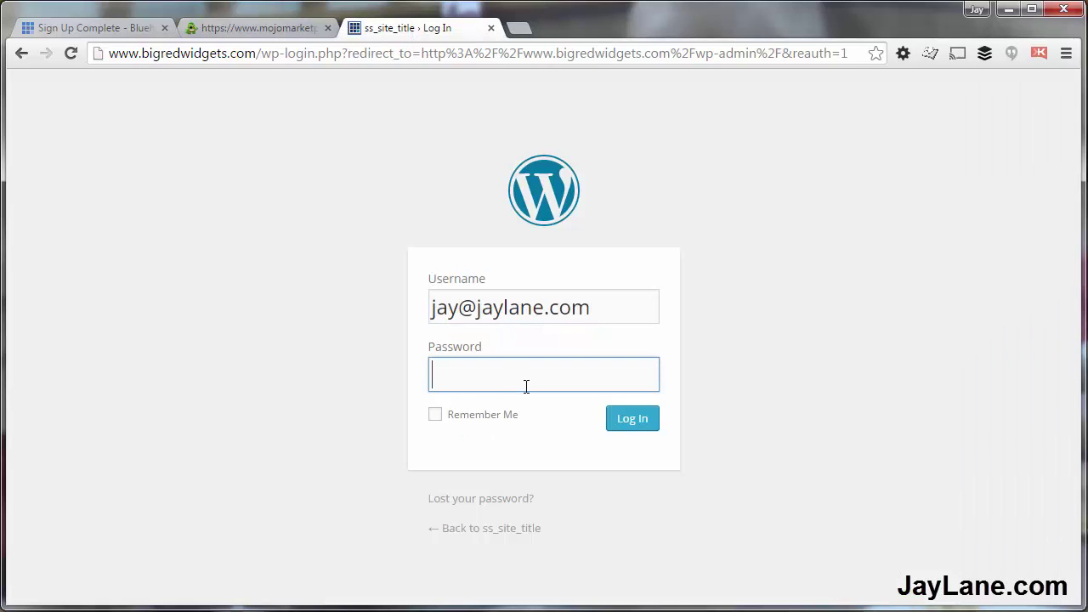
Log in to WordPress, refuse saving the password, and deny the Jetpack connection.
click(634, 425)
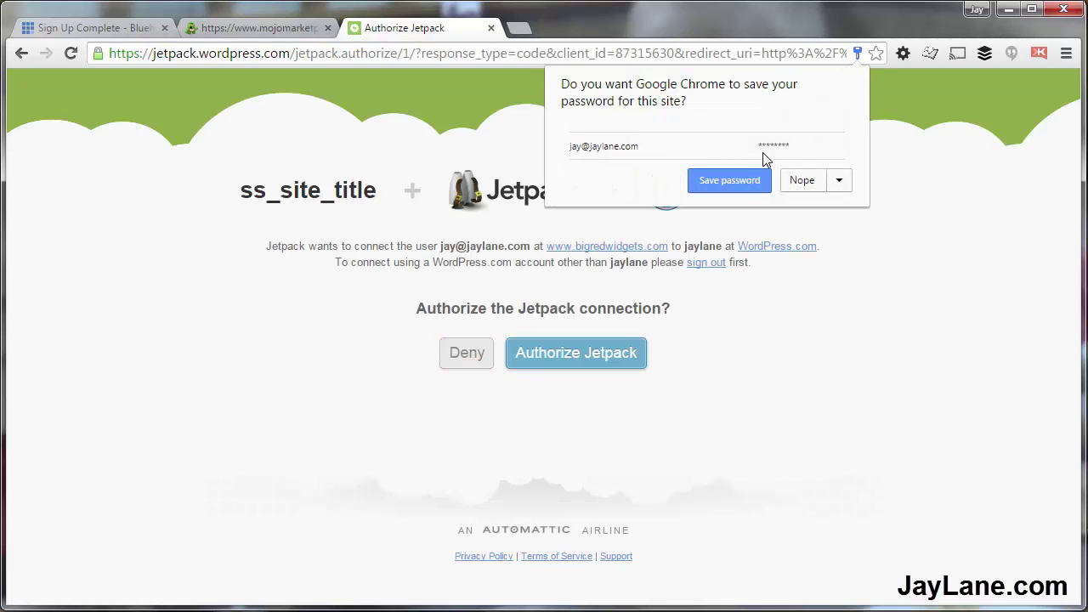
click(729, 180)
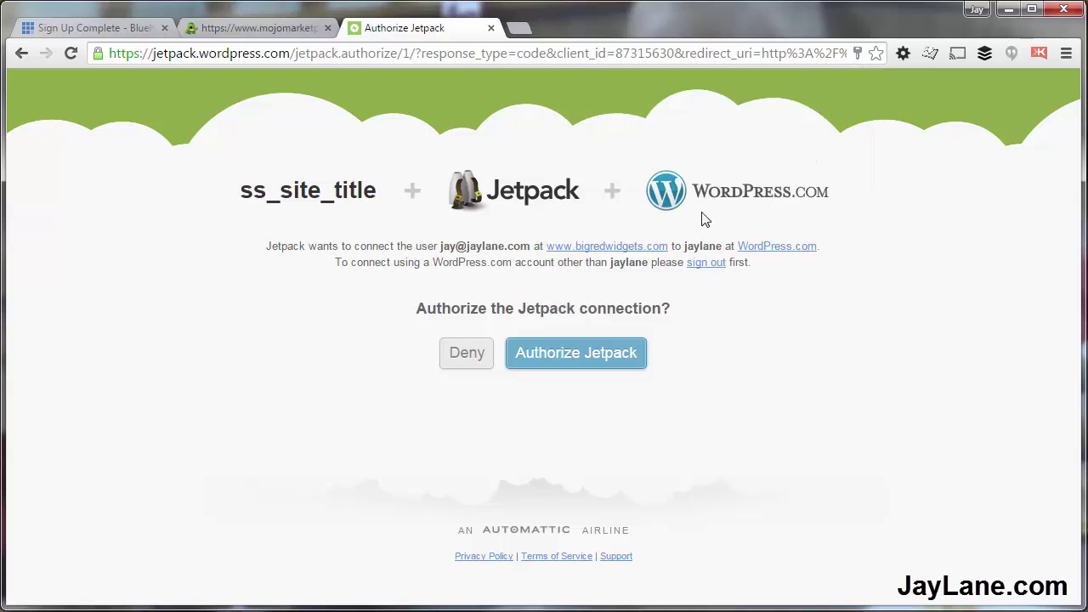
click(467, 356)
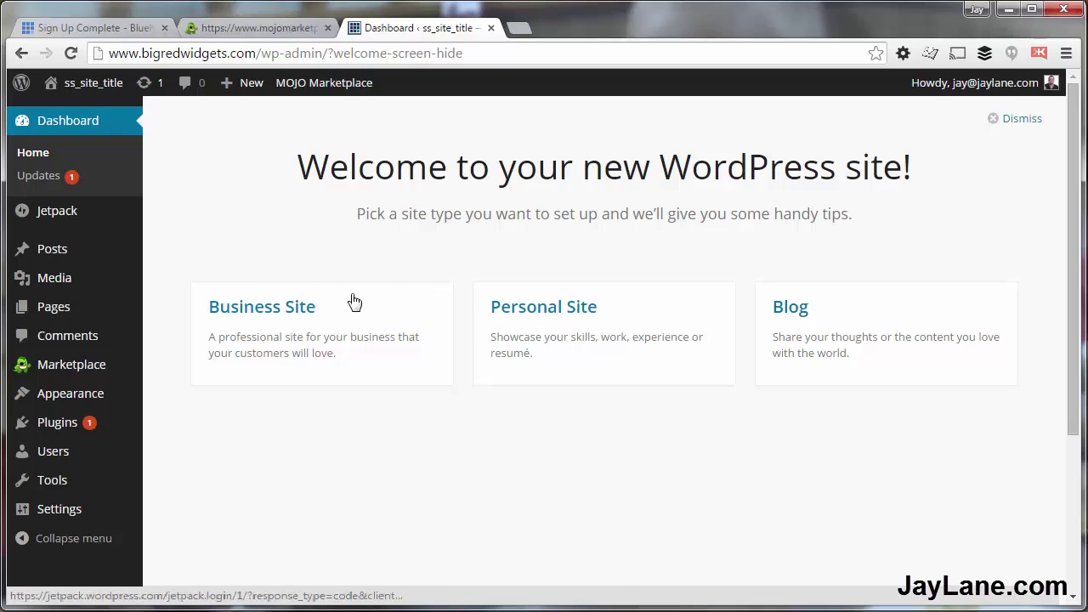
Pick Business Site to view its four setup steps, then copy the domain into a new tab.
click(271, 314)
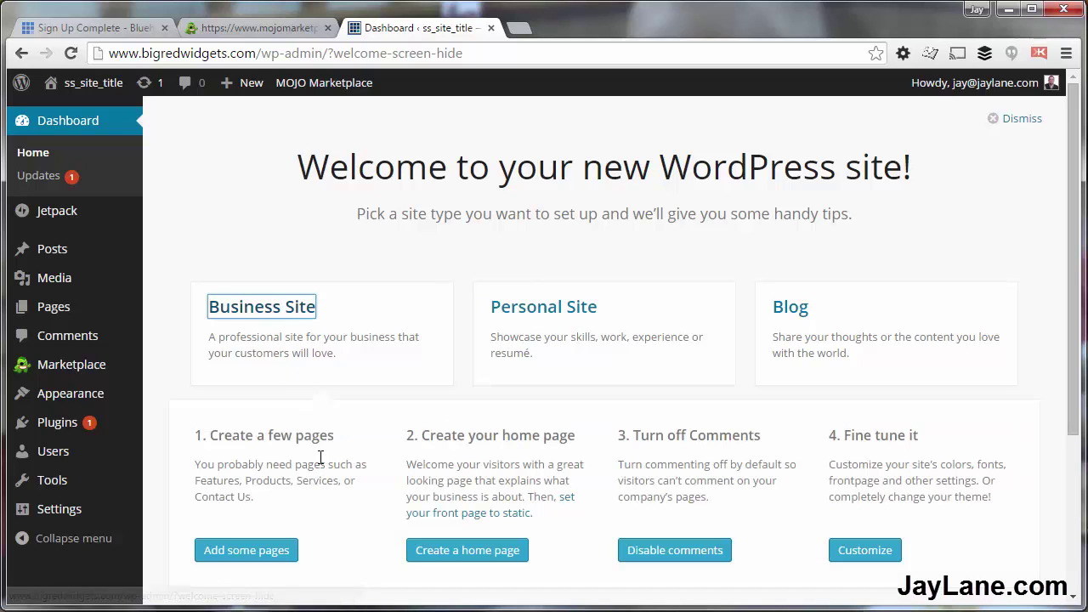
scroll(369, 444, down, 3)
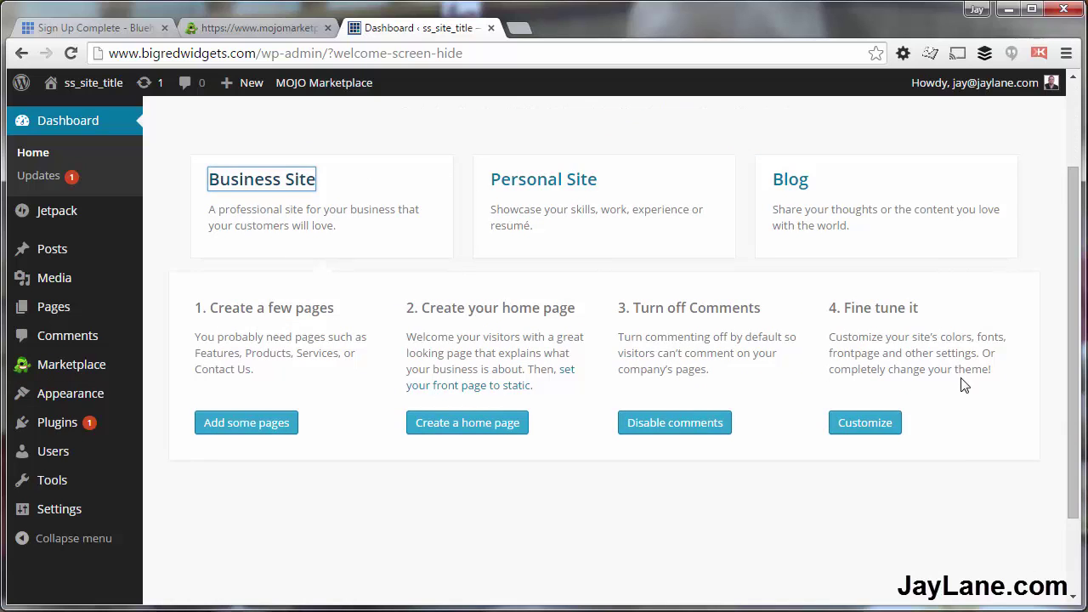
scroll(962, 388, down, 2)
scroll(959, 393, up, 4)
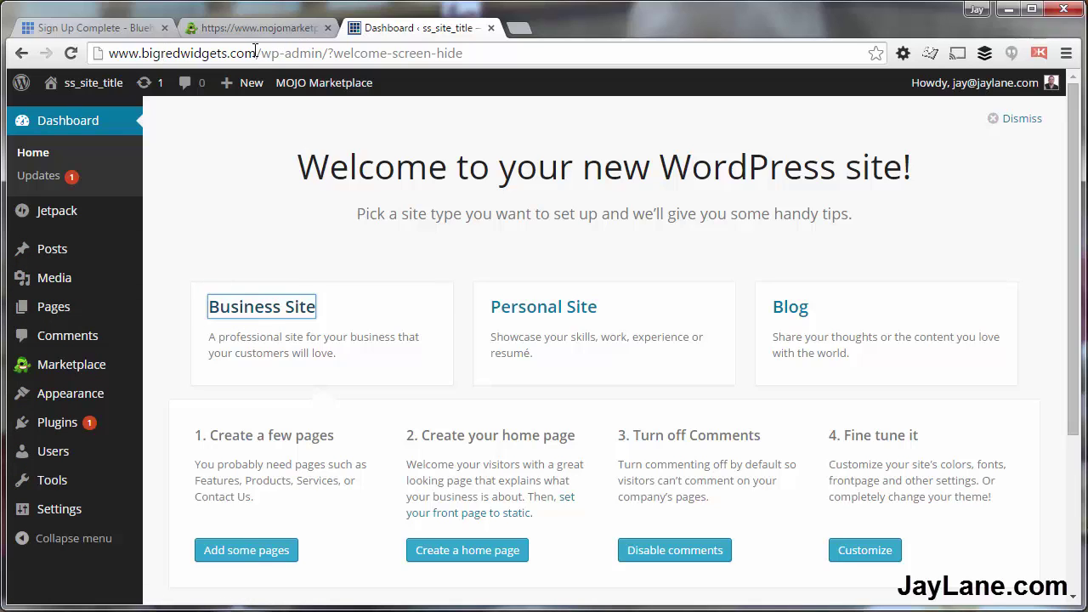
drag(258, 53, 97, 53)
key(ctrl+c)
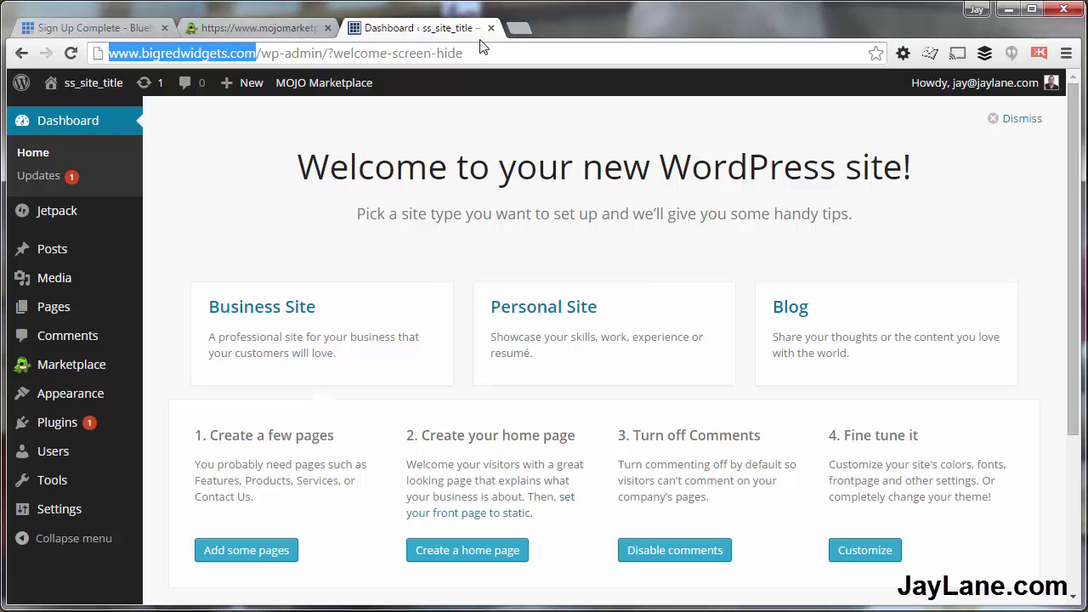
click(515, 28)
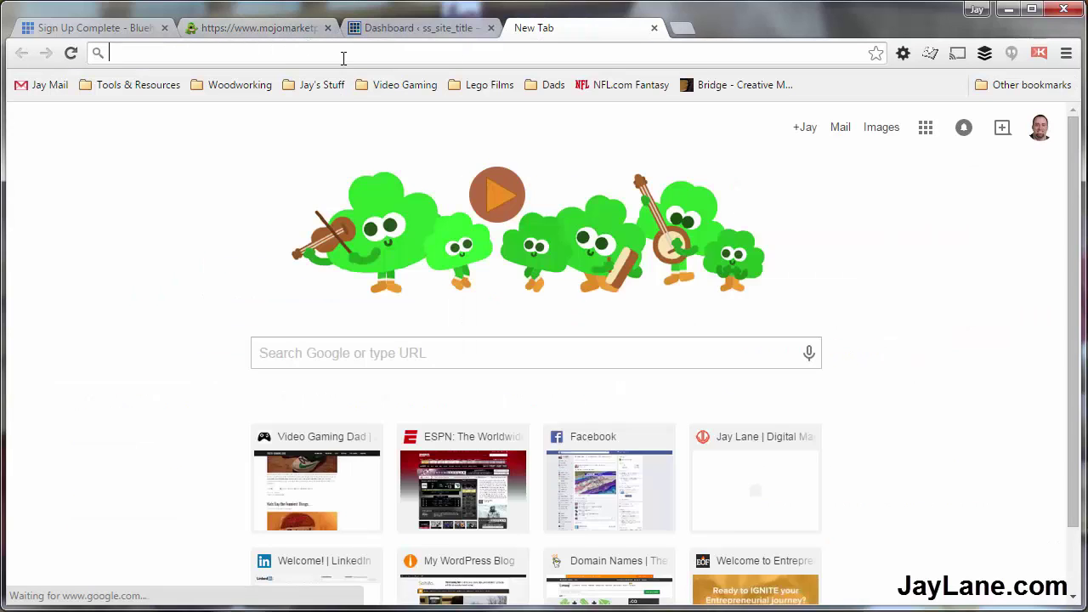
key(ctrl+v)
key(Return)
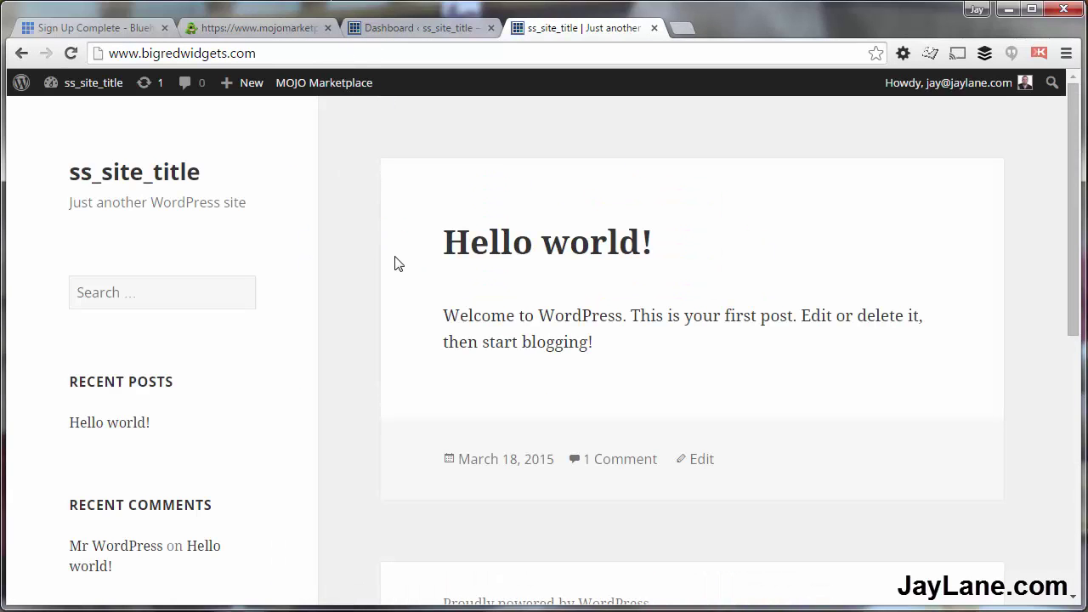
scroll(398, 272, down, 6)
scroll(404, 289, up, 6)
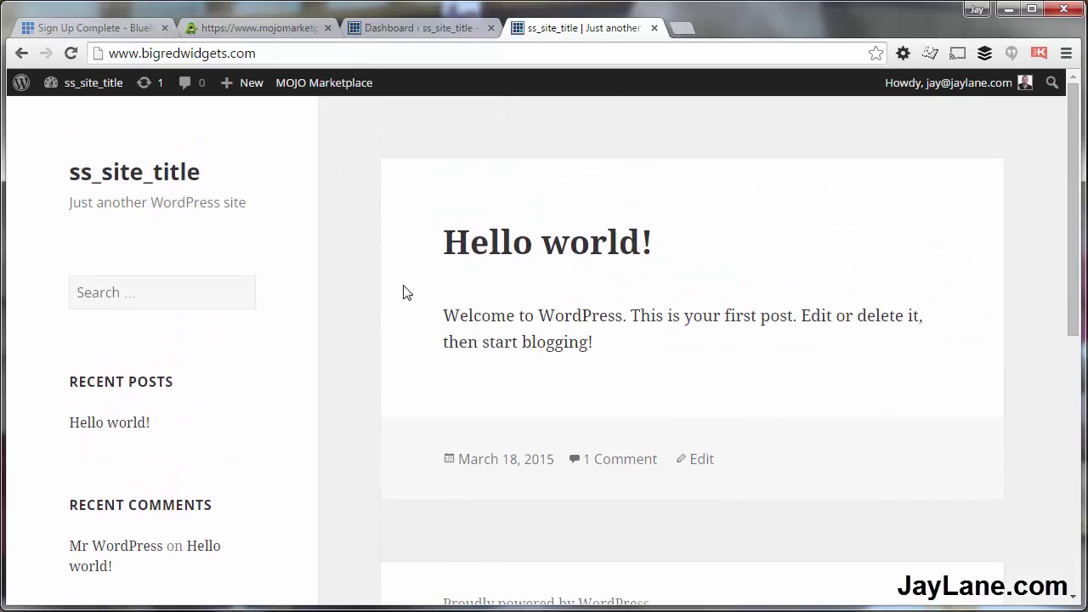